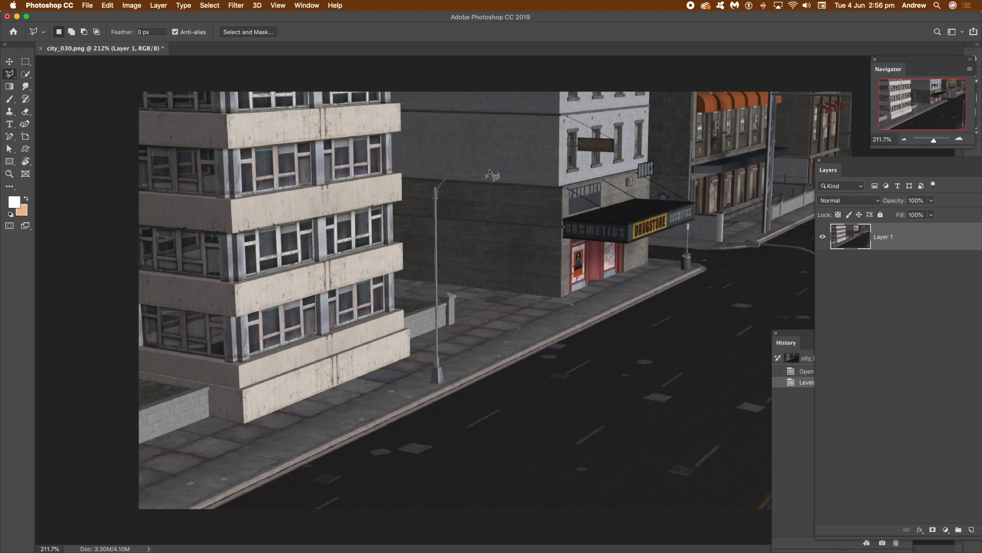
- Try to remove the whole street lamp by outlining it with the Polygonal Lasso and applying a Content-Aware fill
mouse_move(488, 169)
left_mouse_down()
mouse_move(430, 169)
mouse_move(416, 193)
mouse_move(428, 223)
mouse_move(410, 304)
mouse_move(429, 336)
mouse_move(424, 397)
mouse_move(467, 398)
mouse_move(461, 238)
mouse_move(446, 193)
mouse_move(500, 174)
left_mouse_up()
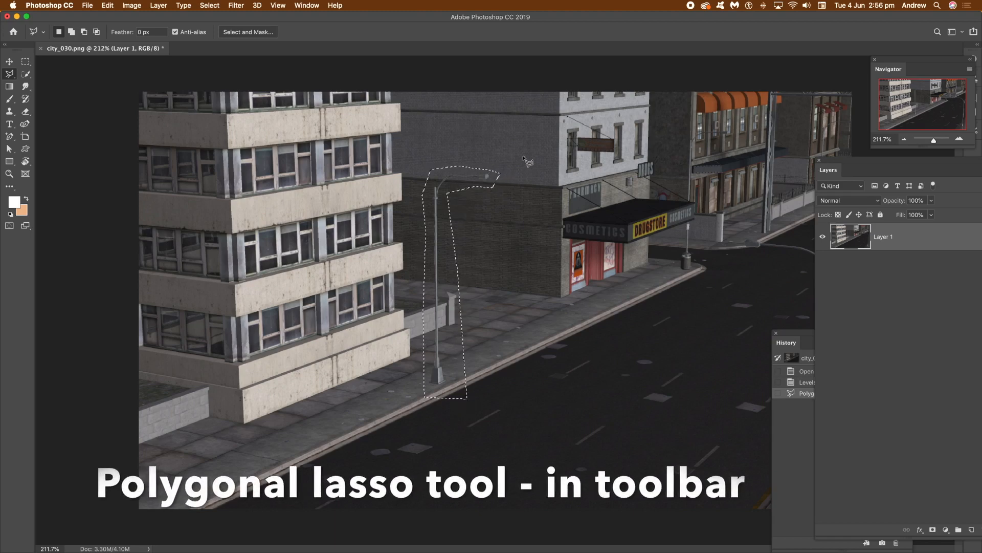
right_click(9, 74)
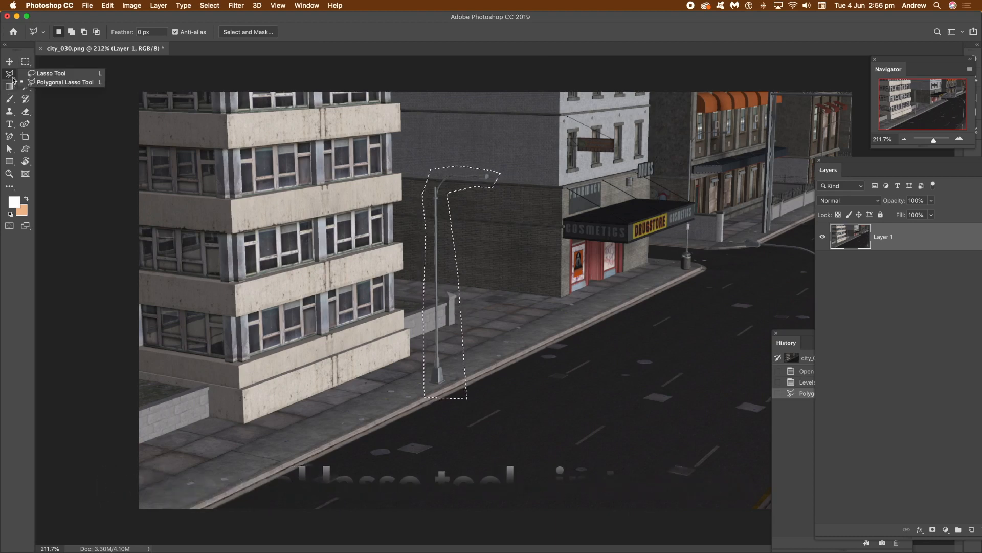
left_click(77, 85)
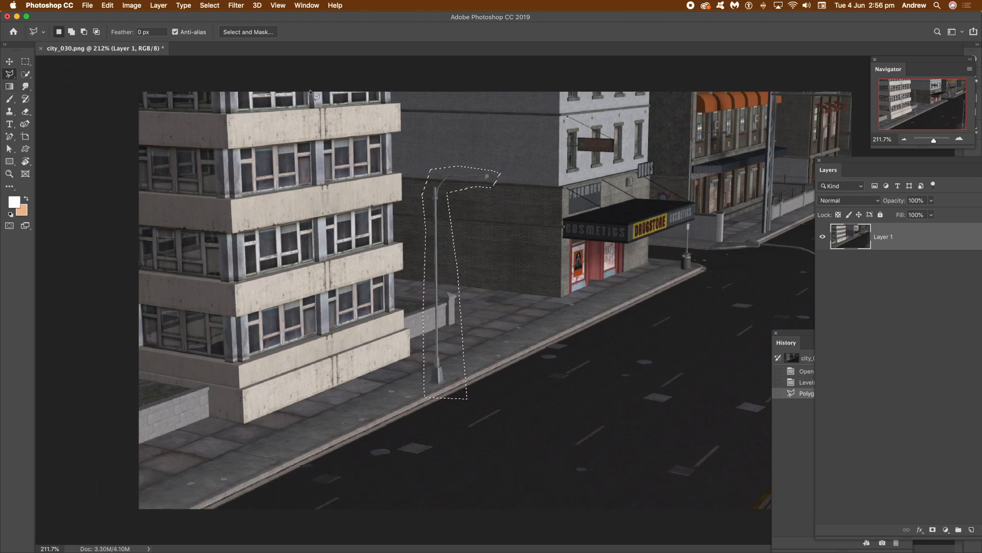
left_click(102, 6)
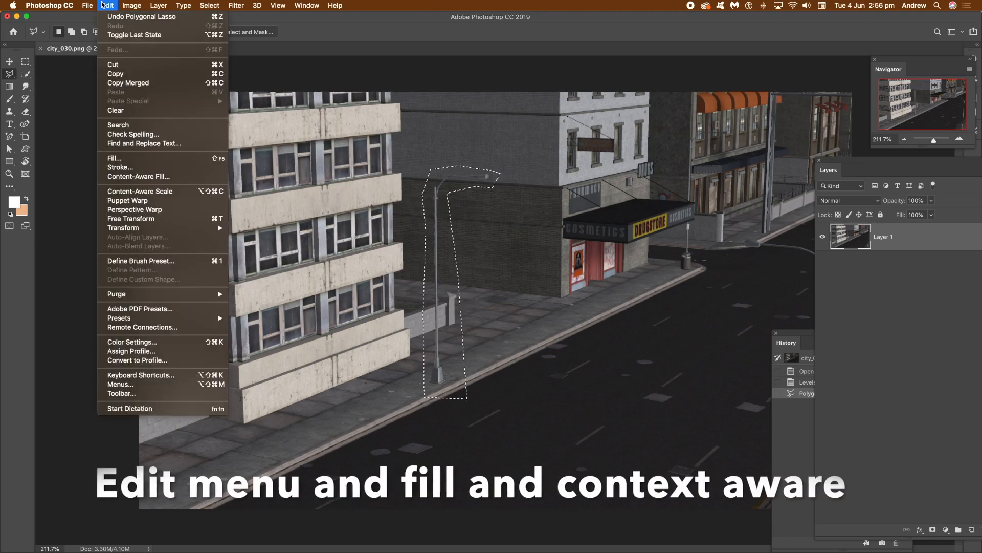
left_click(118, 159)
left_click(260, 219)
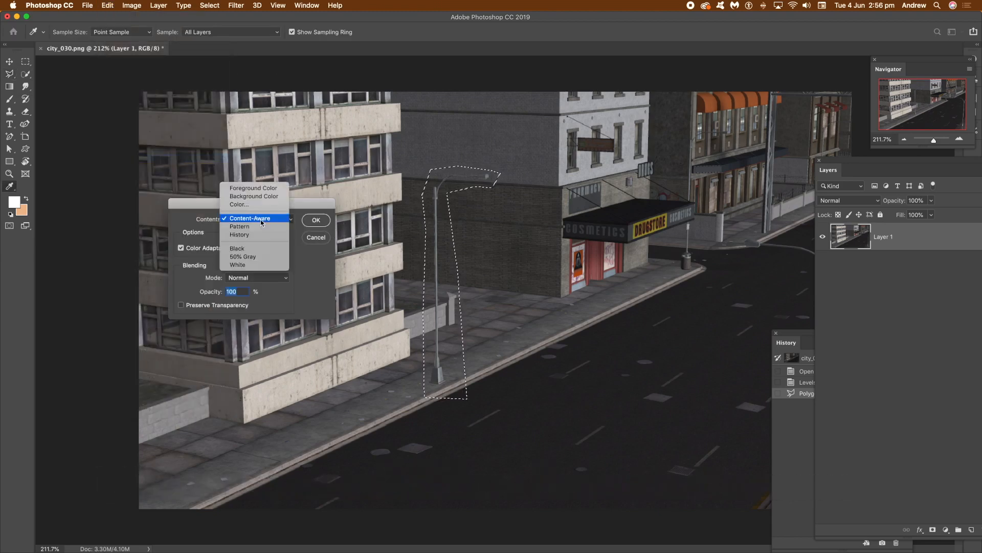
left_click(261, 220)
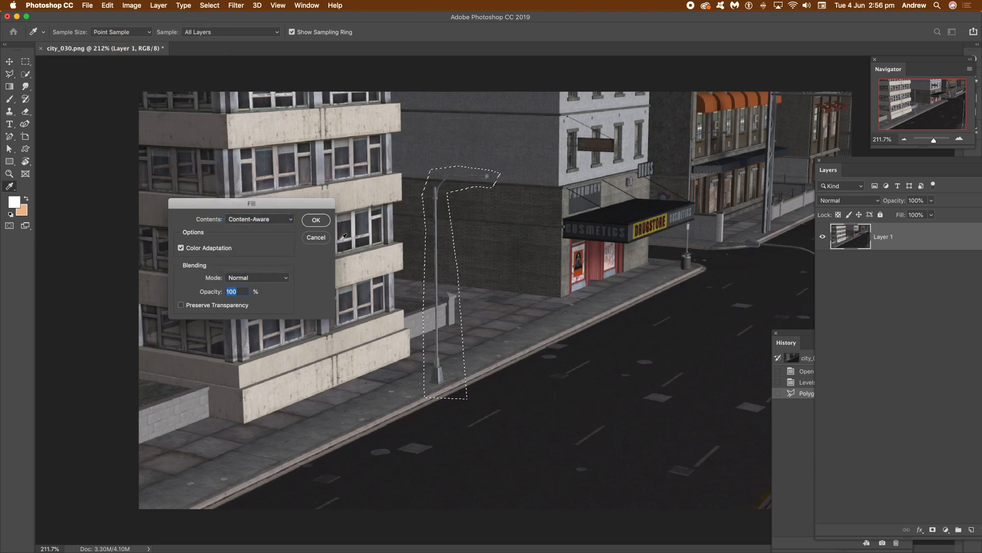
left_click(317, 220)
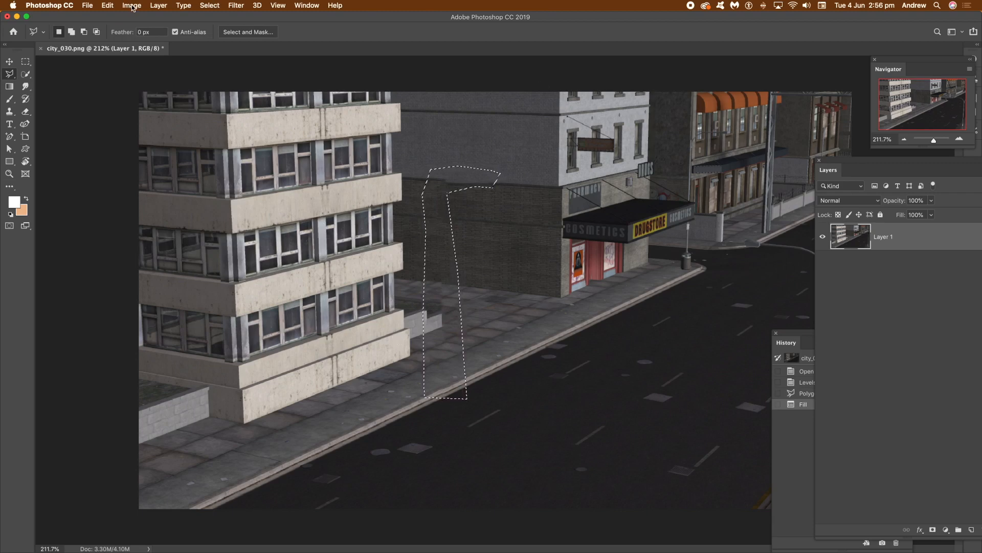
- Undo the fill and the lamp selection by reverting the image to its Levels history state
left_click(811, 399)
left_click(811, 396)
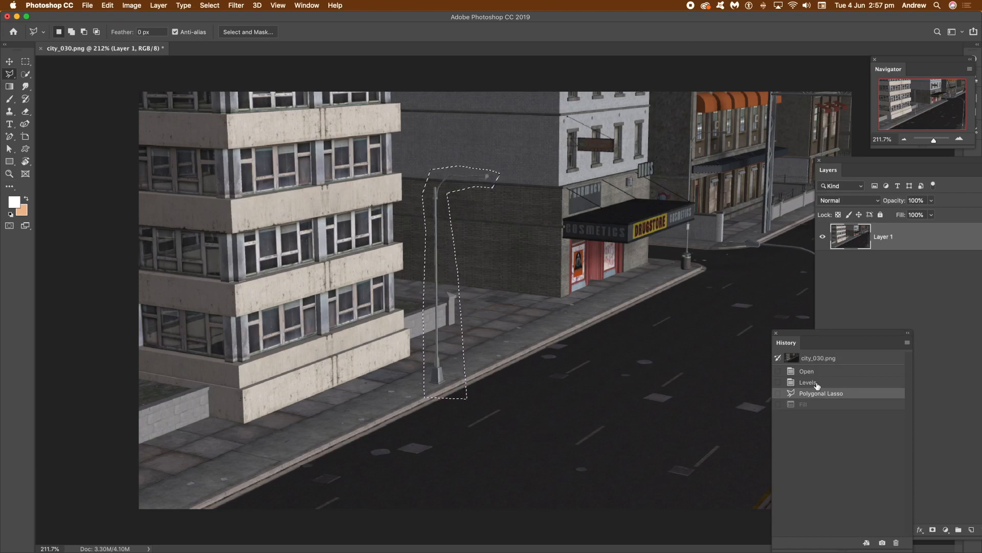
left_click(813, 383)
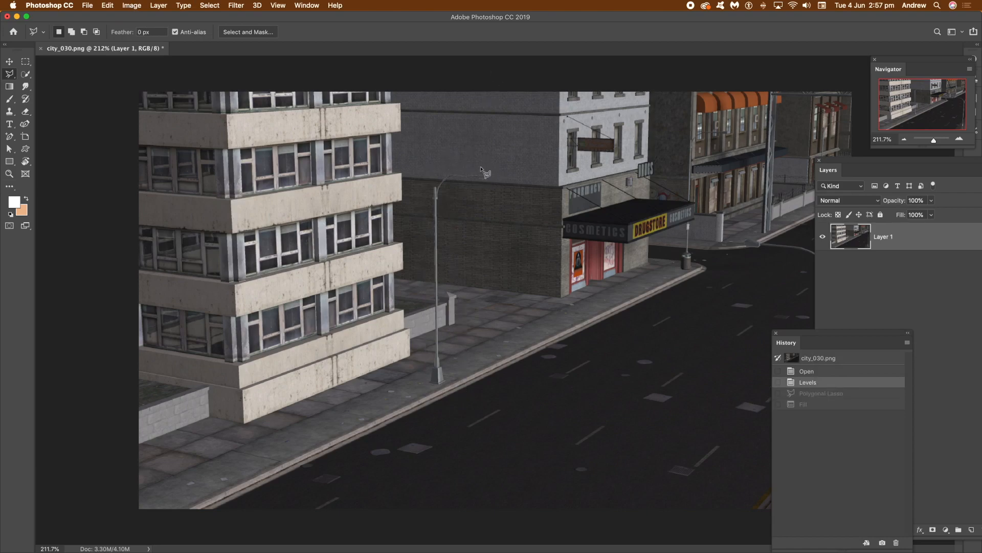
- Remove the street lamp's horizontal arm and light head with a polygonal selection and a Content-Aware fill, and deselect
left_click(937, 140)
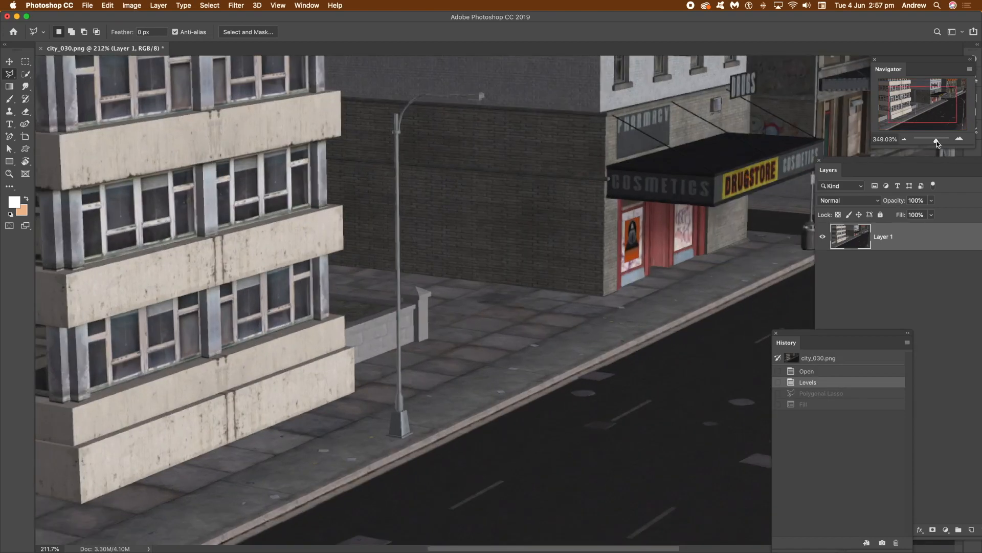
left_click_drag(936, 101, 935, 96)
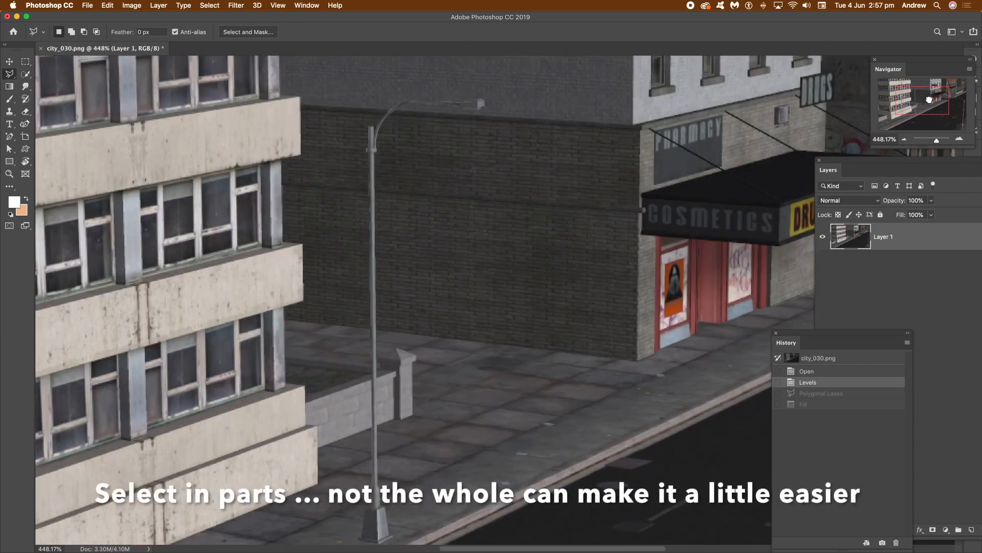
left_click(395, 94)
left_click(383, 105)
left_click(413, 108)
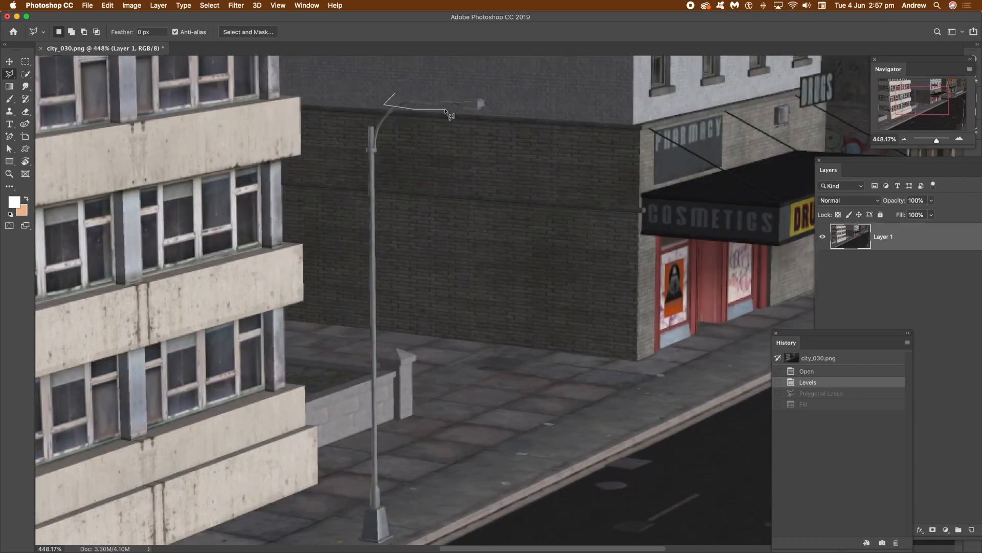
left_click(498, 105)
left_click(396, 94)
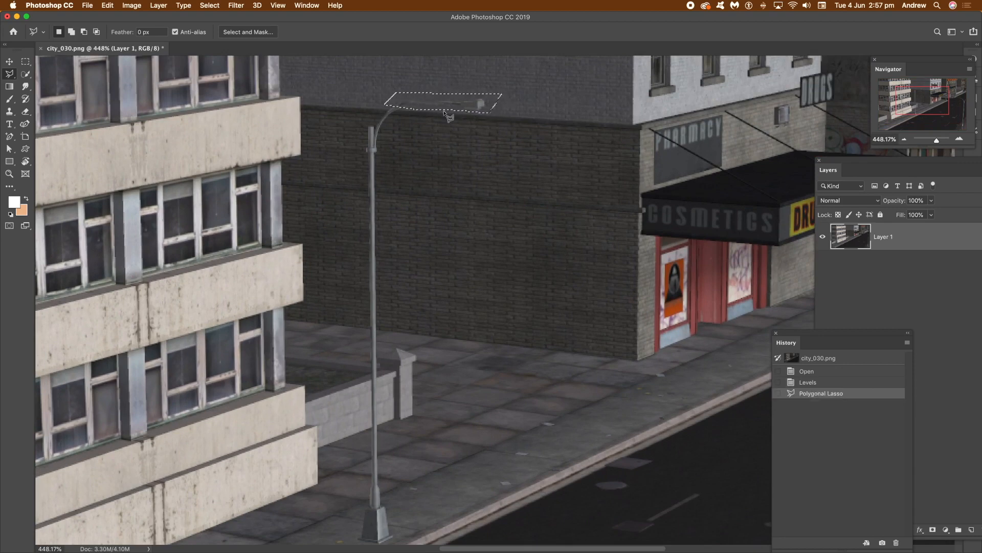
left_click(108, 6)
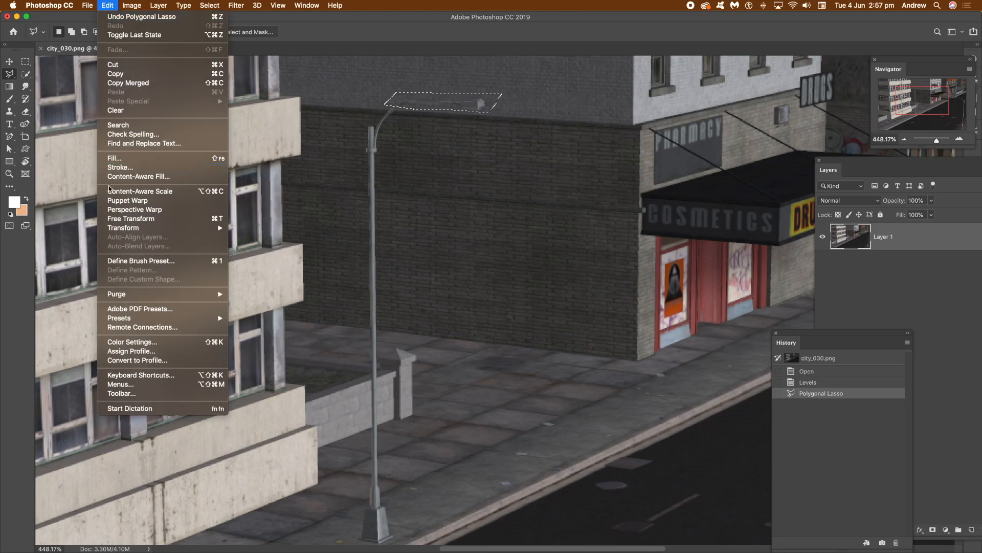
left_click(123, 158)
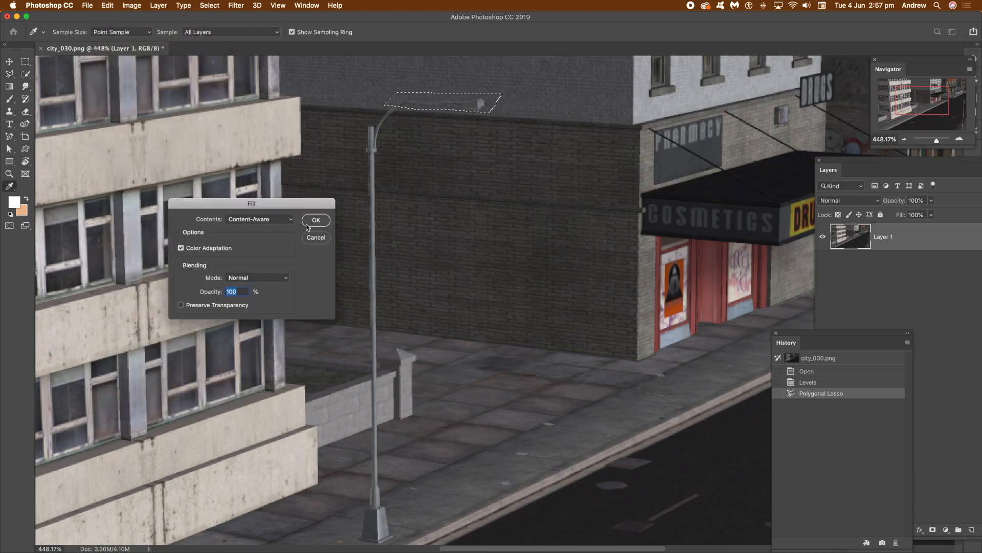
left_click(311, 221)
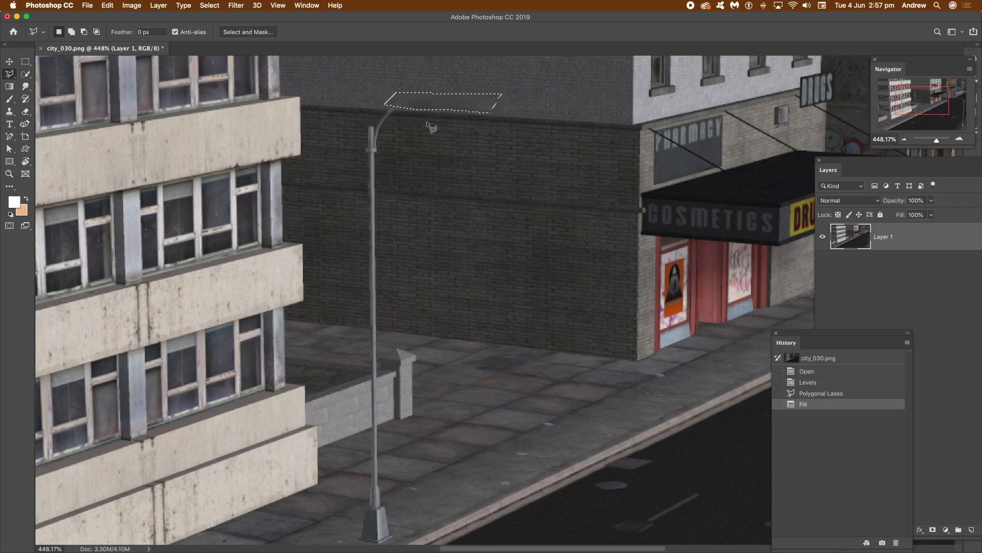
left_click(209, 5)
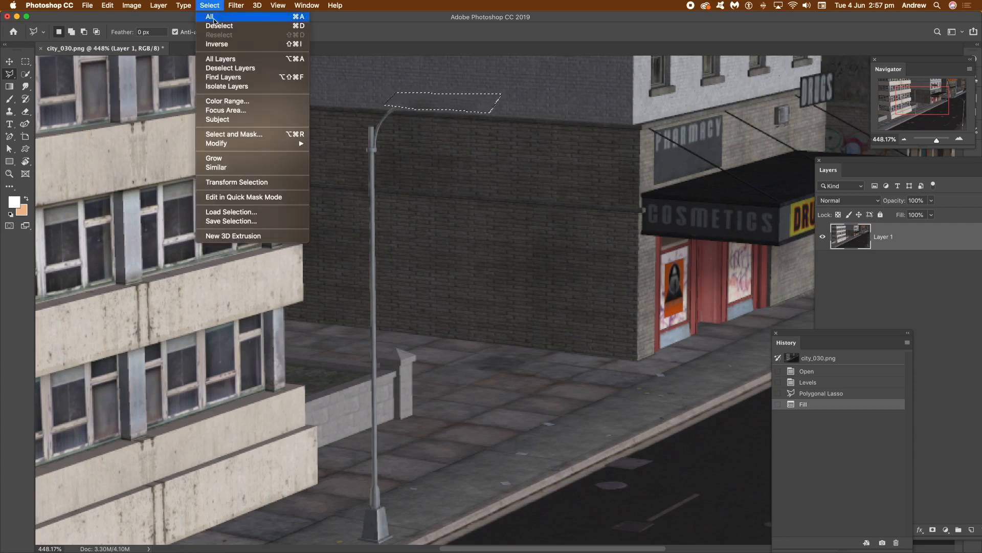
left_click(220, 24)
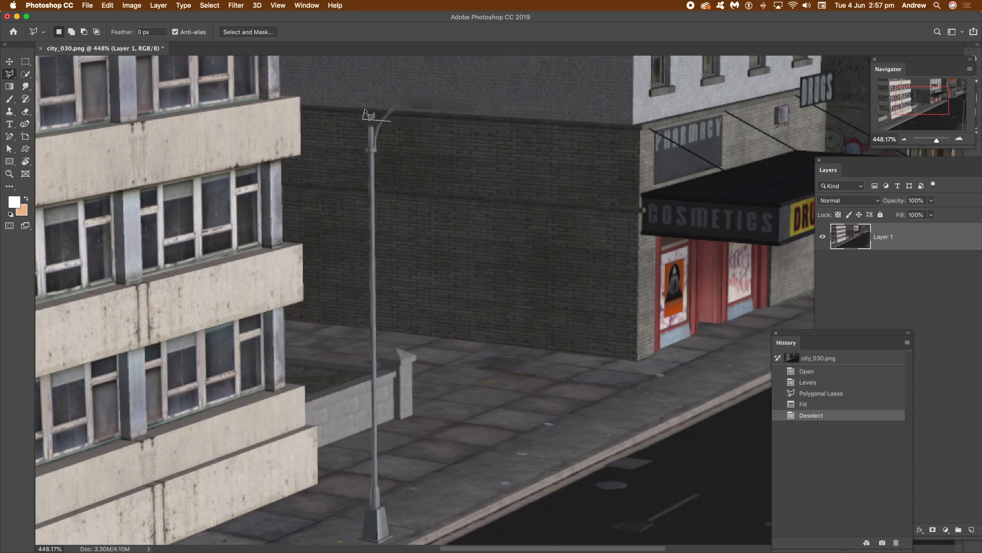
- Select the upper part of the lamp's curved bracket, replace it with a Content-Aware fill, and deselect
double_click(402, 121)
left_click(109, 6)
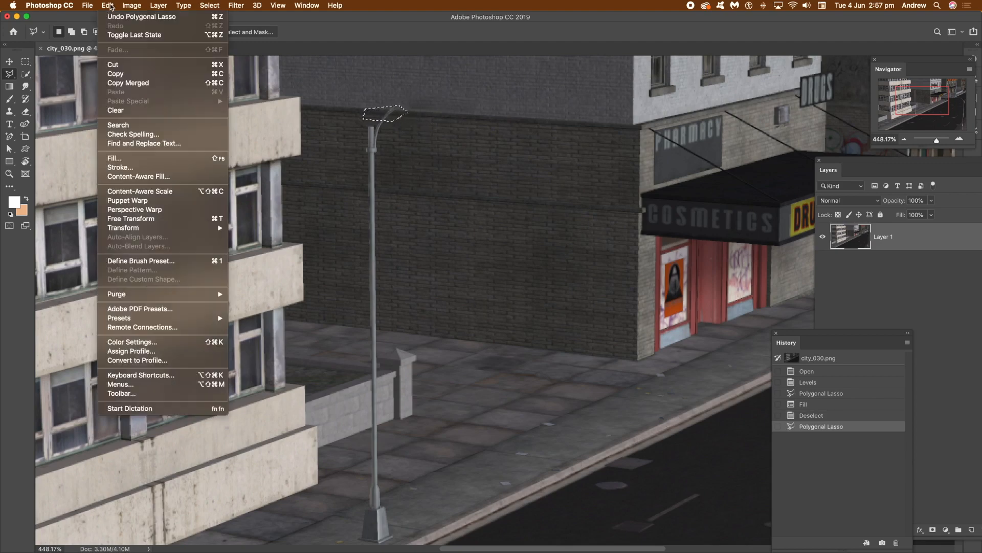
left_click(122, 158)
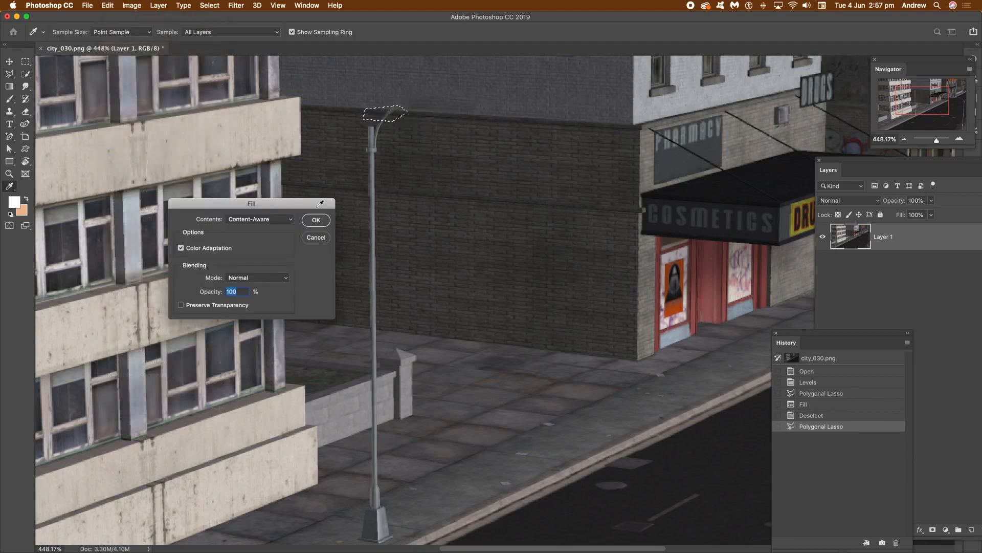
left_click(317, 220)
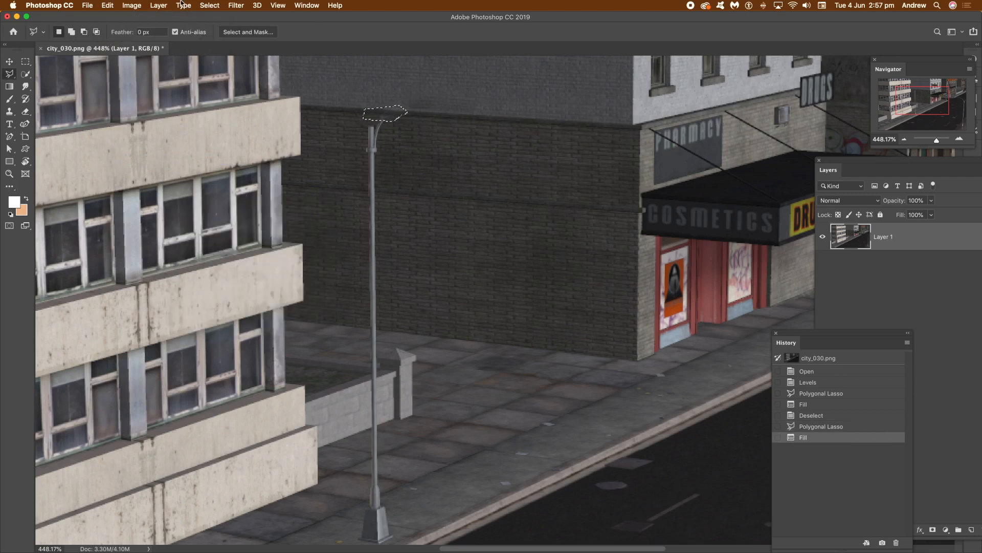
left_click(209, 5)
left_click(218, 28)
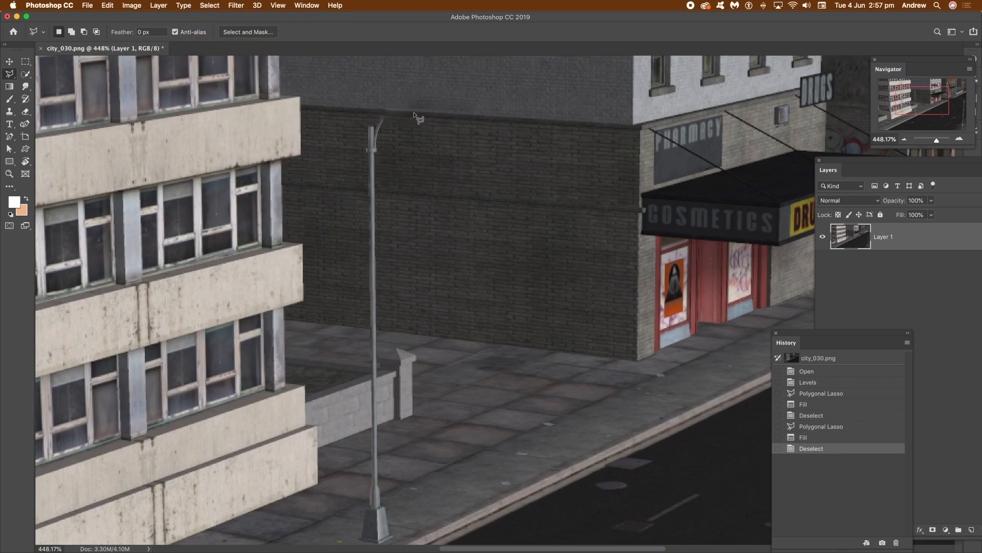
- Remove the upper pole from the bracket remnant down to the low wall's top edge with a Content-Aware fill, and deselect
left_click(357, 116)
left_click(387, 371)
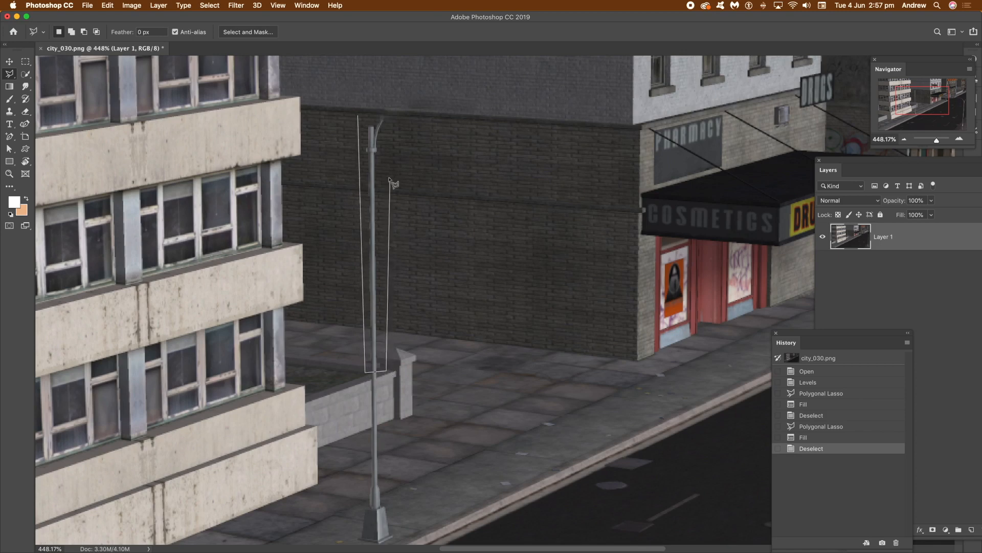
left_click(388, 116)
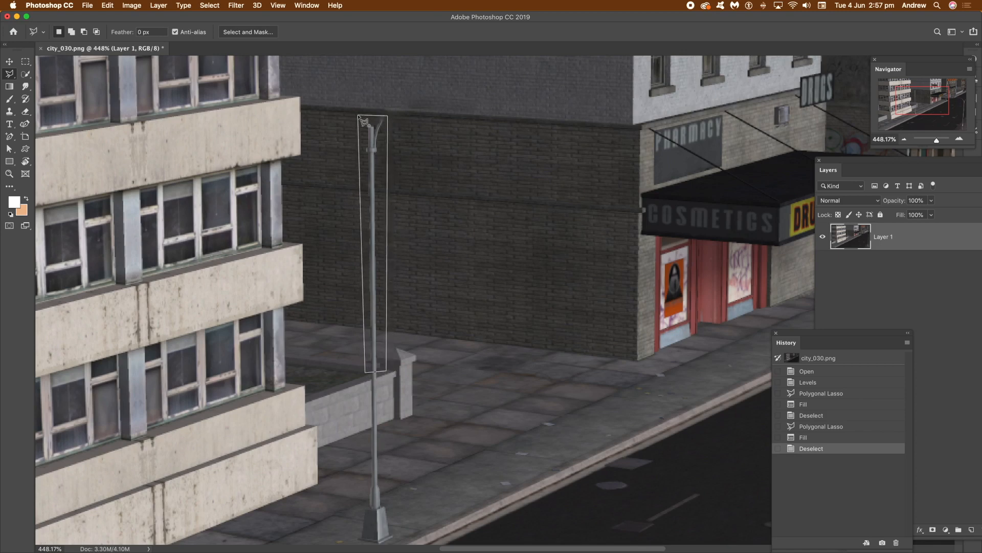
left_click(359, 117)
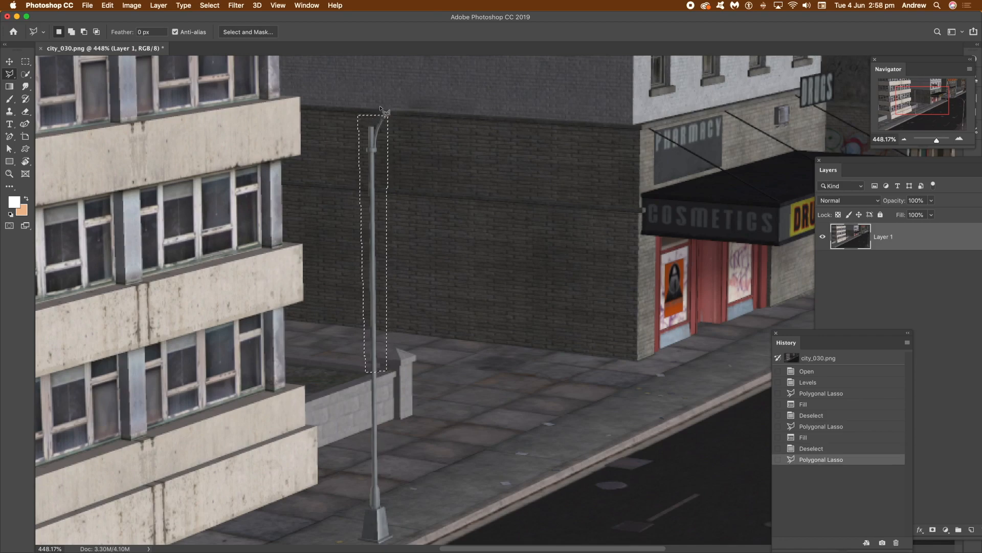
left_click(106, 6)
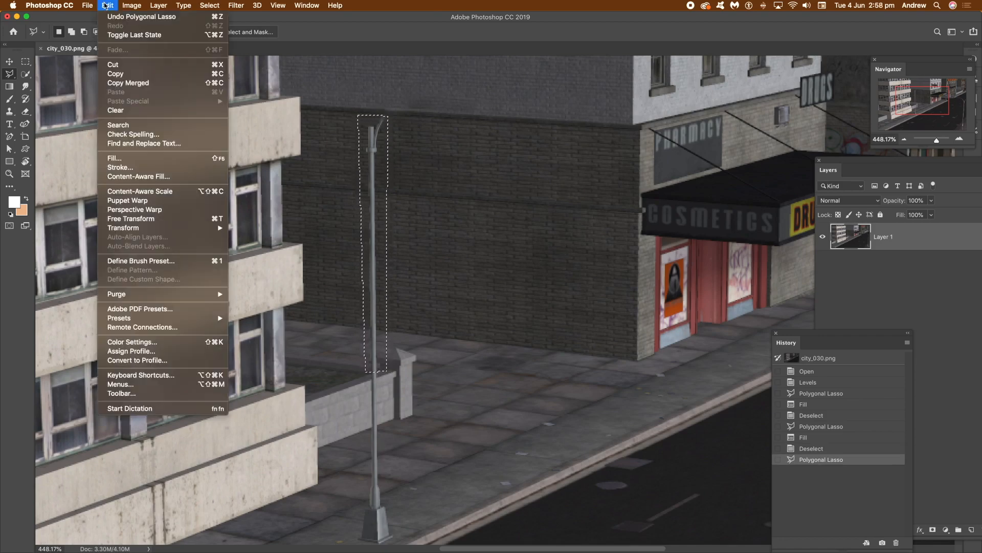
left_click(139, 160)
left_click(324, 219)
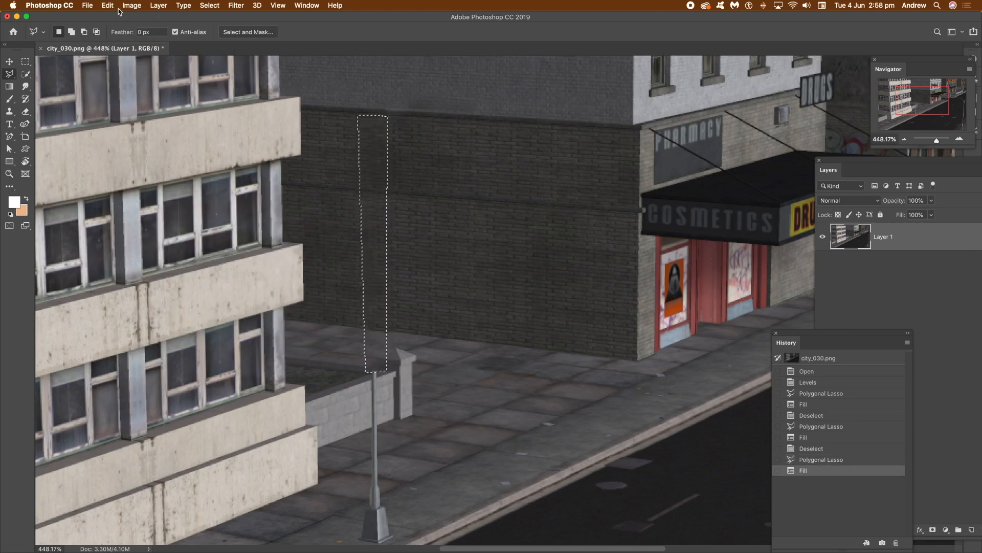
left_click(210, 5)
left_click(213, 30)
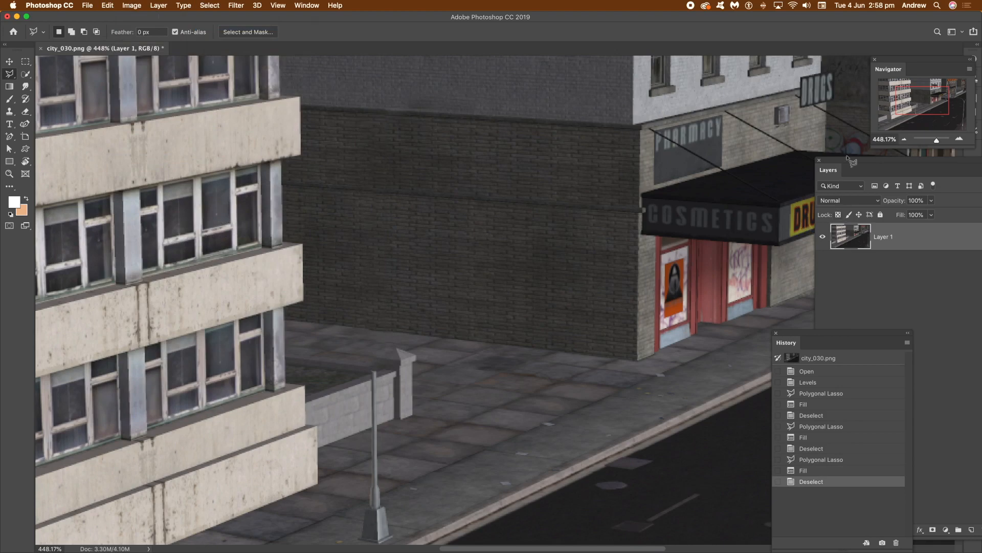
- Outline the remaining lower pole and its base on the pavement, remove them with a Content-Aware fill, and deselect
left_click_drag(920, 102, 914, 108)
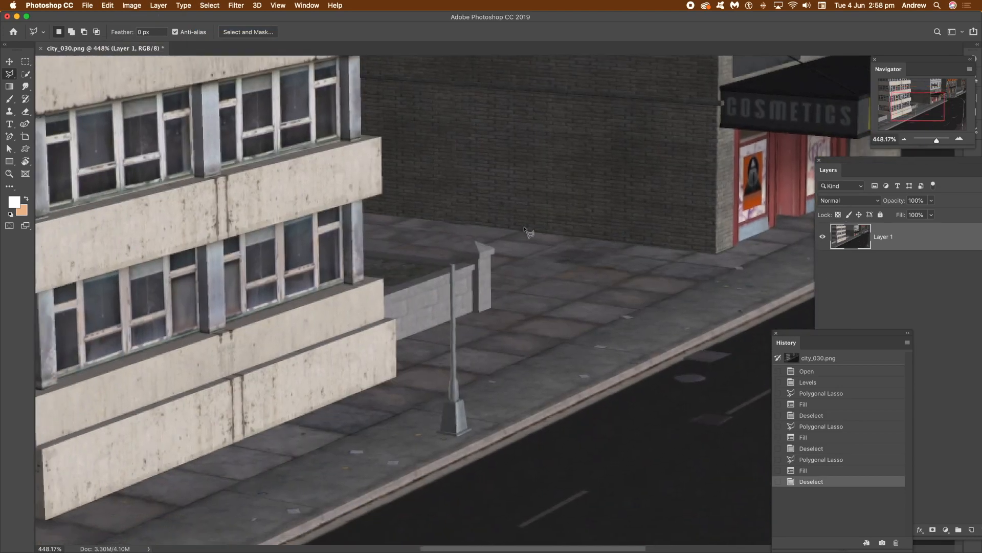
left_click(444, 397)
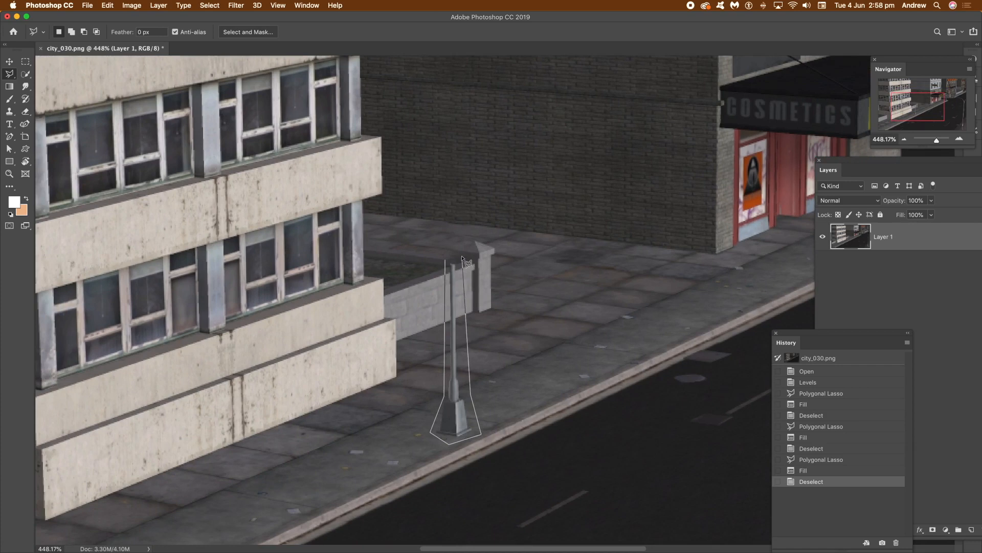
left_click(445, 259)
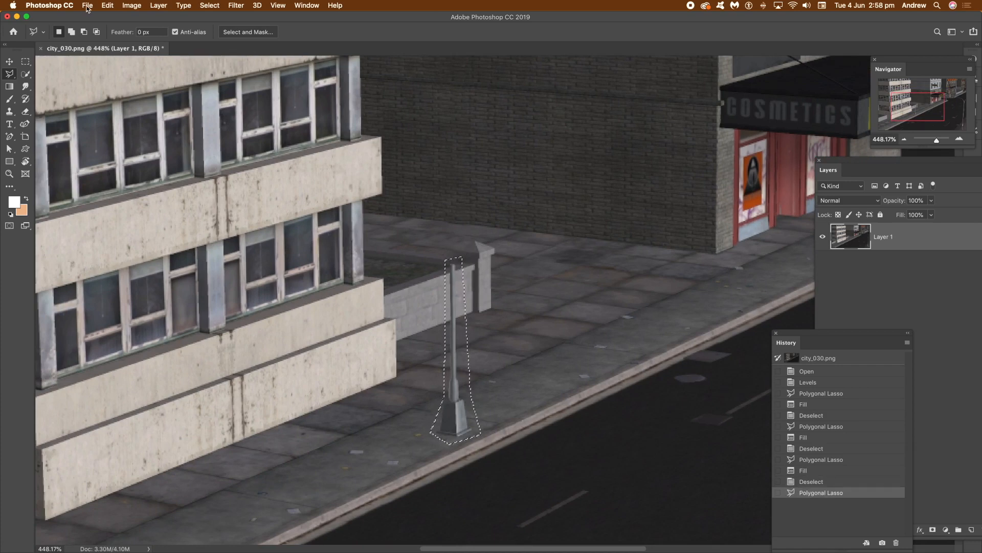
left_click(110, 6)
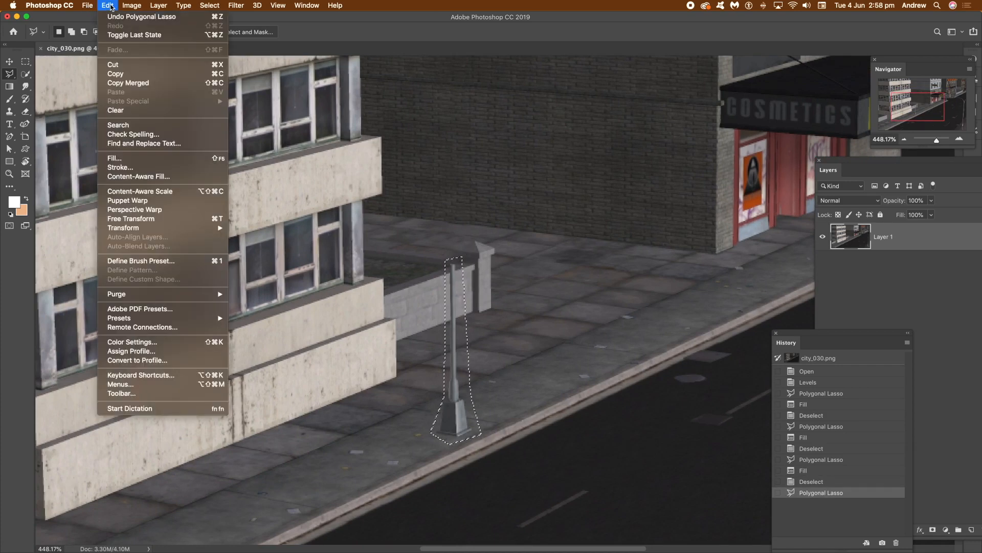
left_click(114, 158)
left_click(308, 221)
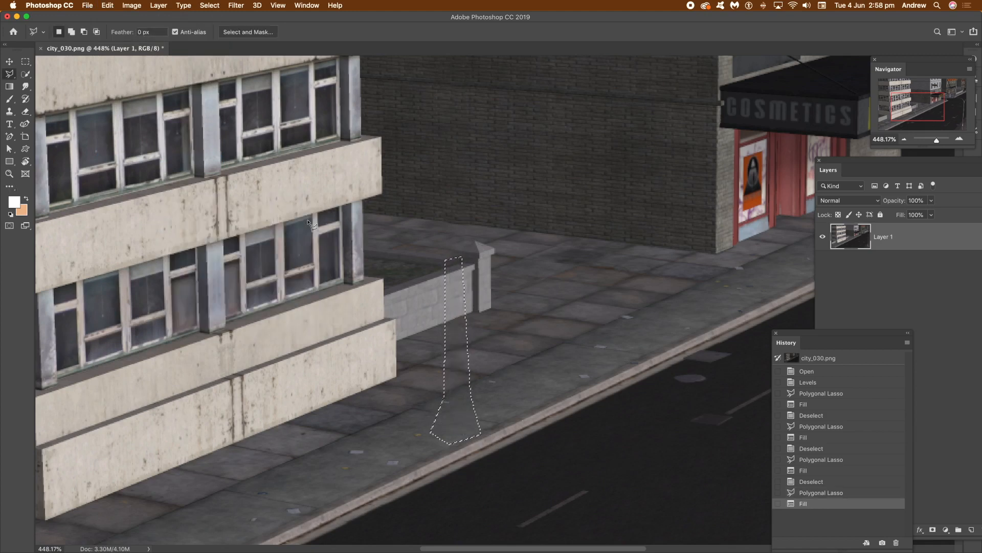
left_click(210, 5)
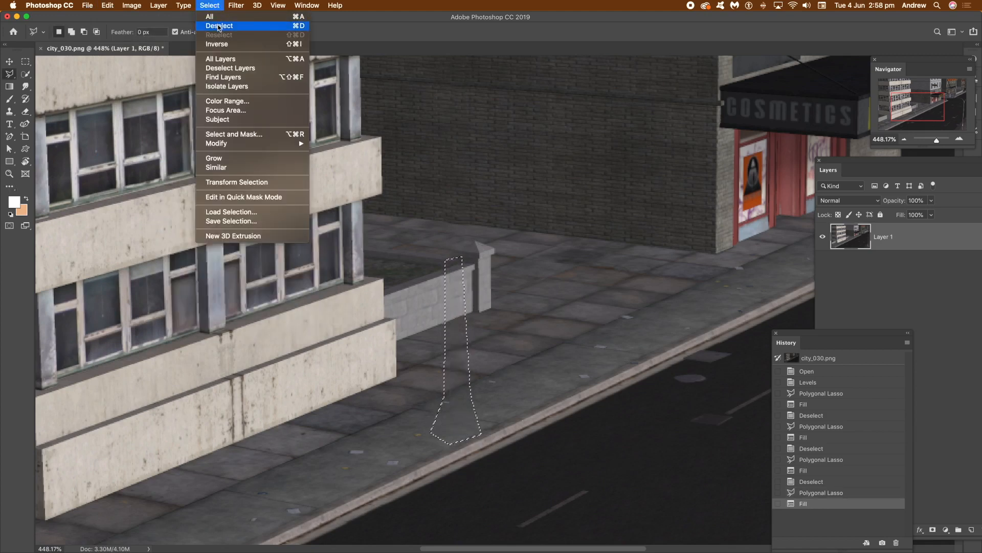
left_click(219, 26)
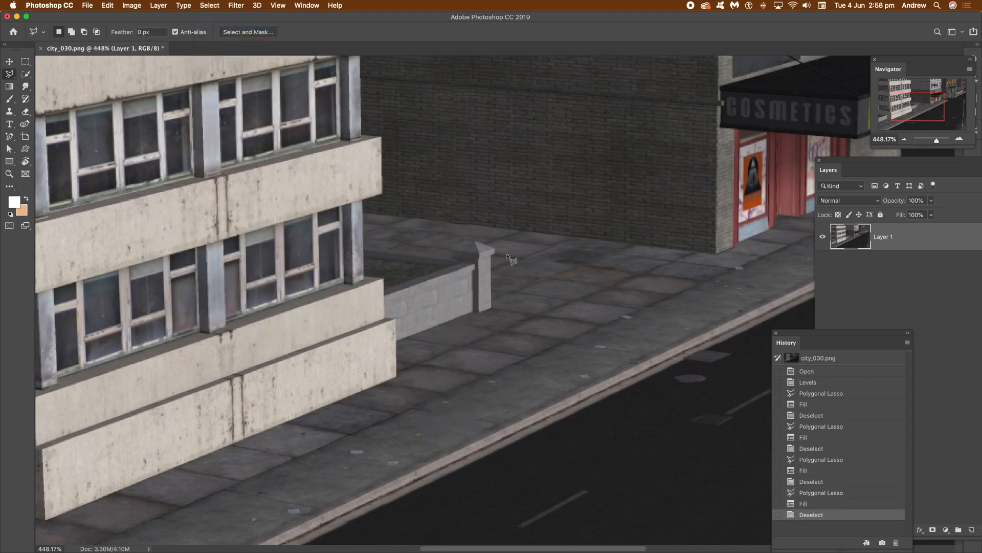
- Revert the image to its Levels history state, discarding all the section-by-section lamp removal
left_click_drag(942, 96, 926, 99)
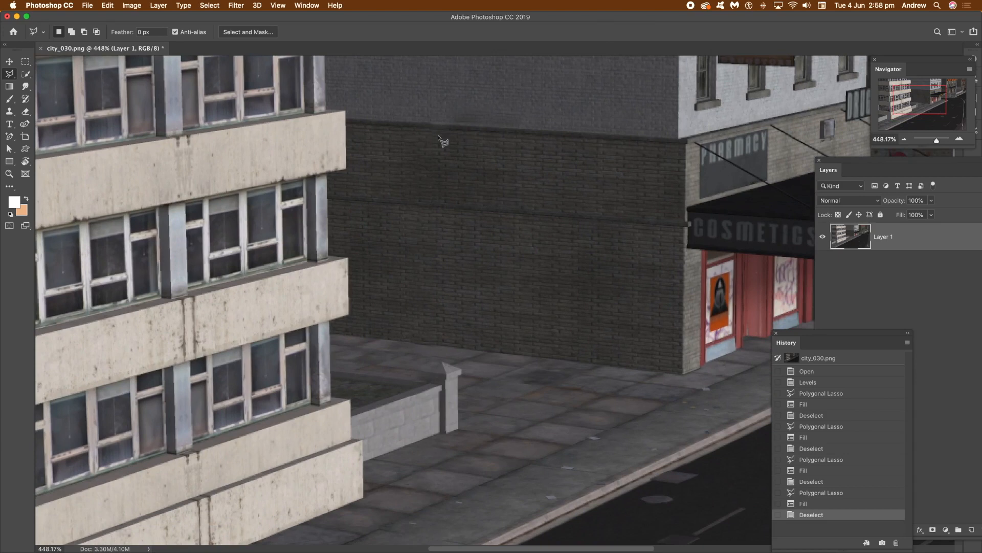
left_click(816, 384)
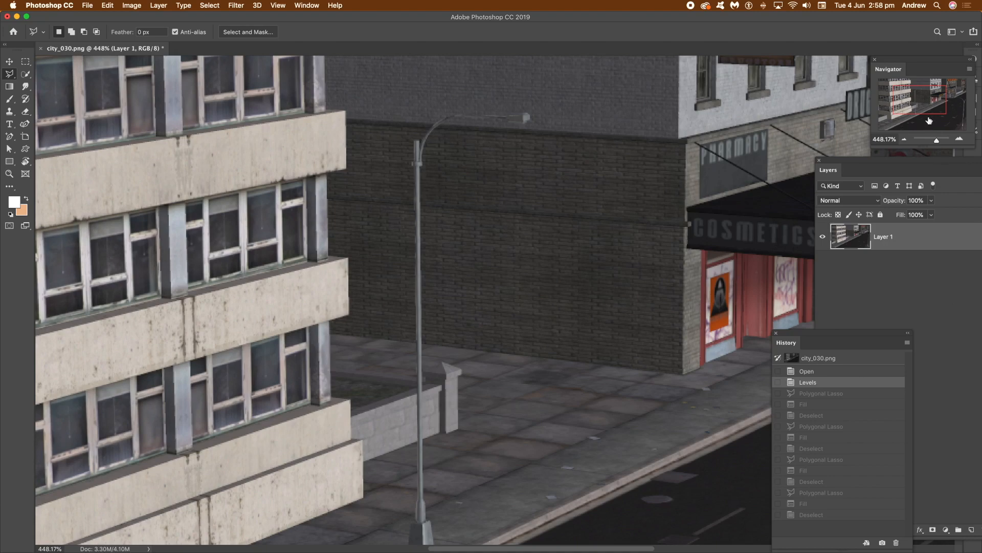
left_click_drag(920, 109, 918, 113)
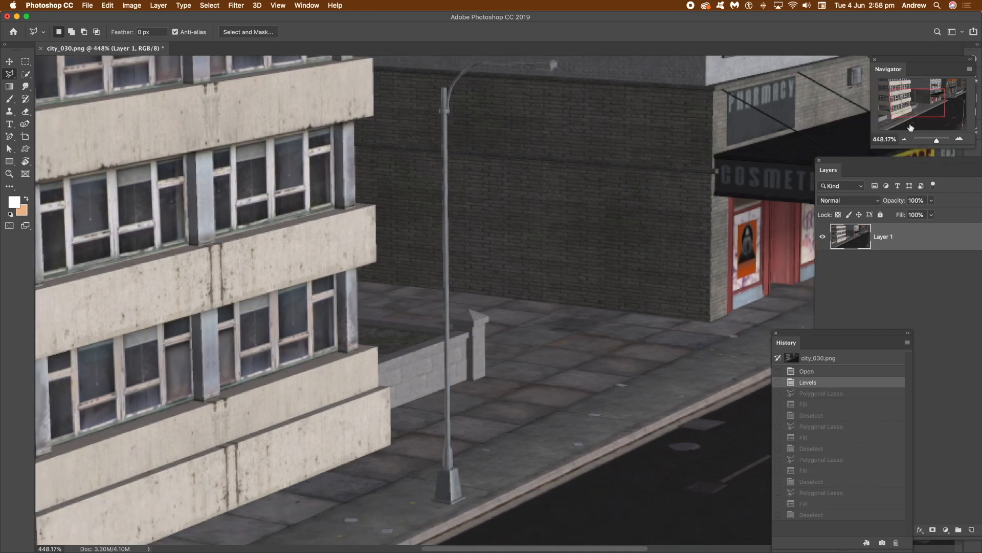
- Outline the entire street lamp, from the light head and curved arm down to the base, with one Polygonal Lasso selection
left_click_drag(937, 142, 937, 141)
left_click(542, 108)
left_click(483, 104)
left_click(451, 115)
left_click(440, 152)
left_click(450, 302)
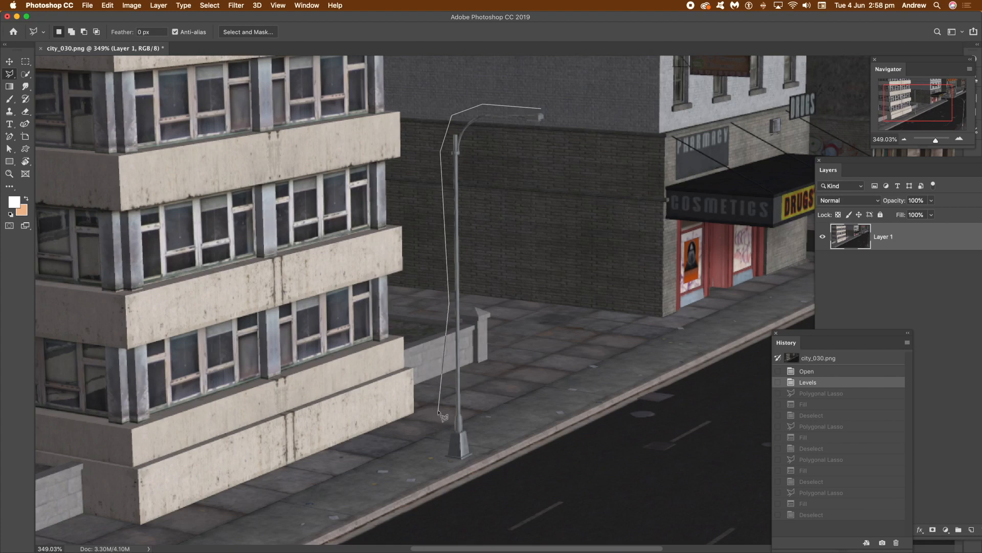
left_click(442, 460)
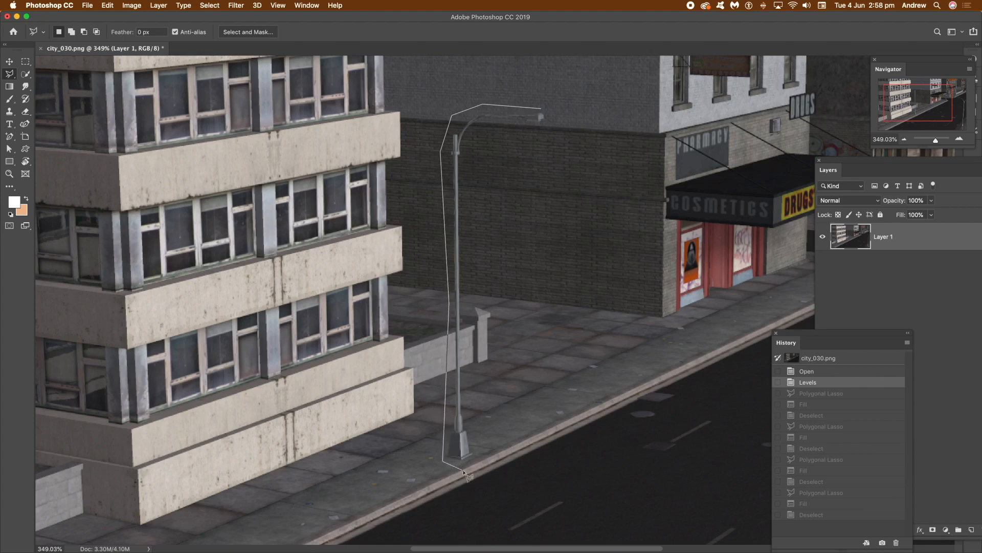
left_click(487, 461)
left_click(472, 342)
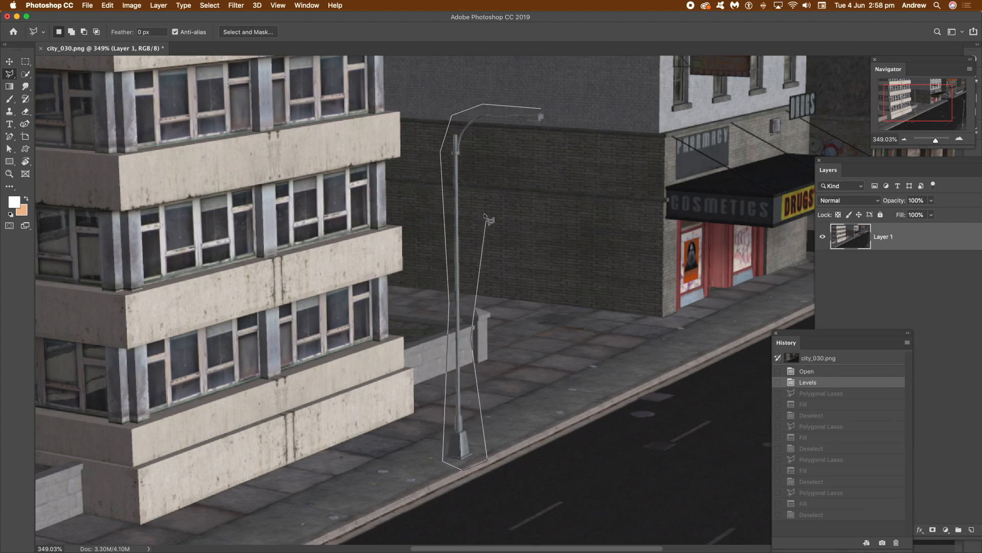
left_click(469, 155)
left_click(484, 128)
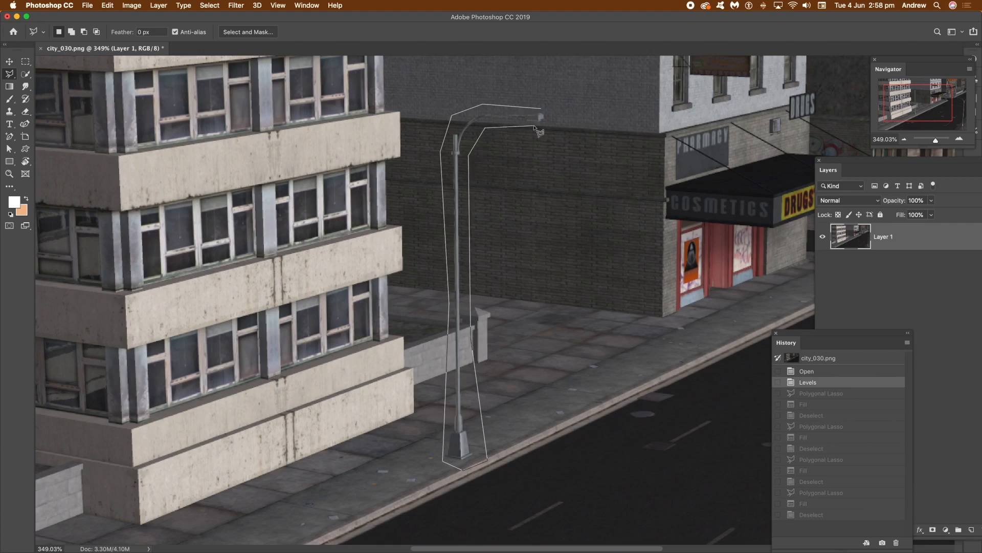
left_click(535, 130)
left_click(541, 109)
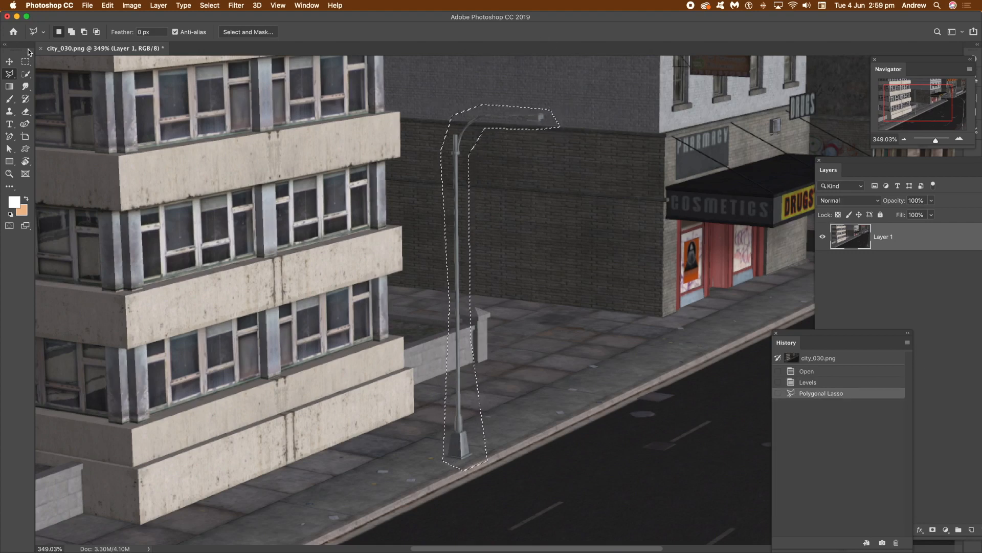
- Start a Content-Aware Fill on the lamp selection and enlarge its preview to 200%
left_click(106, 6)
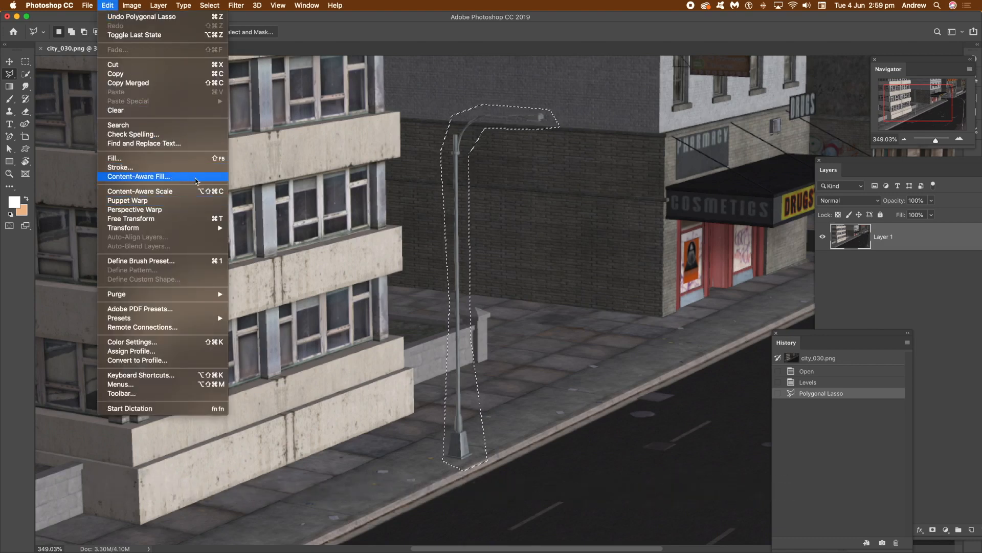
left_click(176, 177)
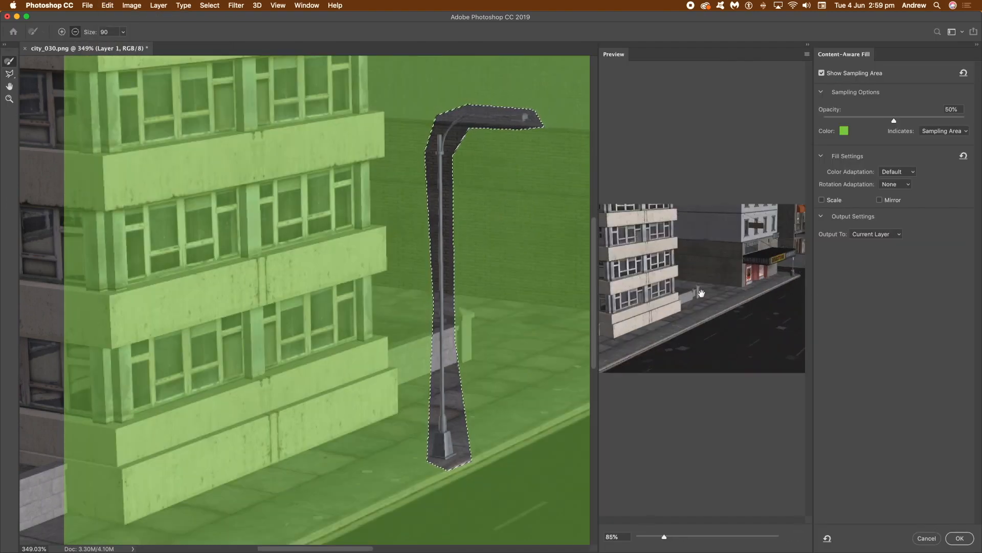
left_click_drag(668, 539, 707, 538)
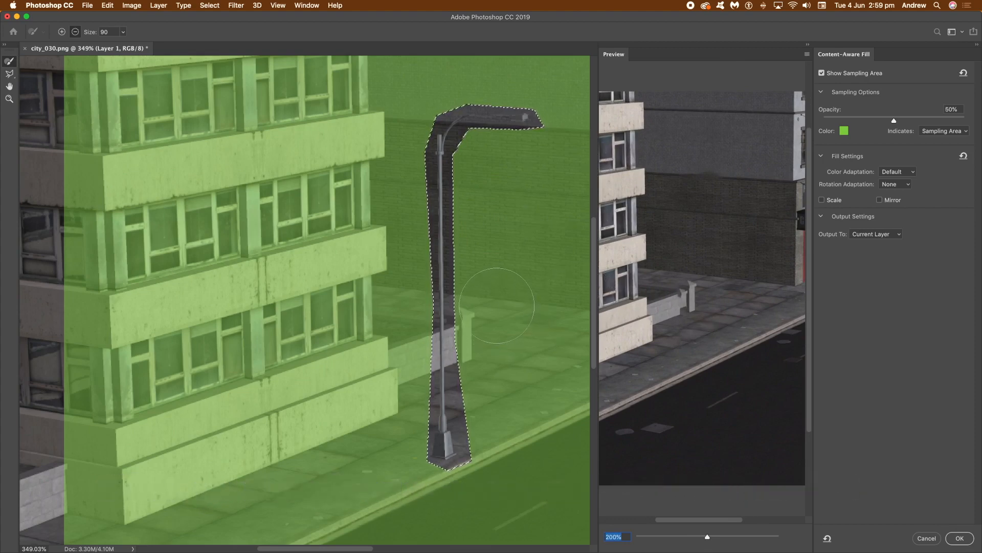
- Try excluding the areas on both sides of the lower pole from sampling with the size 90 sampling brush, and undo the strokes
left_click_drag(495, 307, 493, 337)
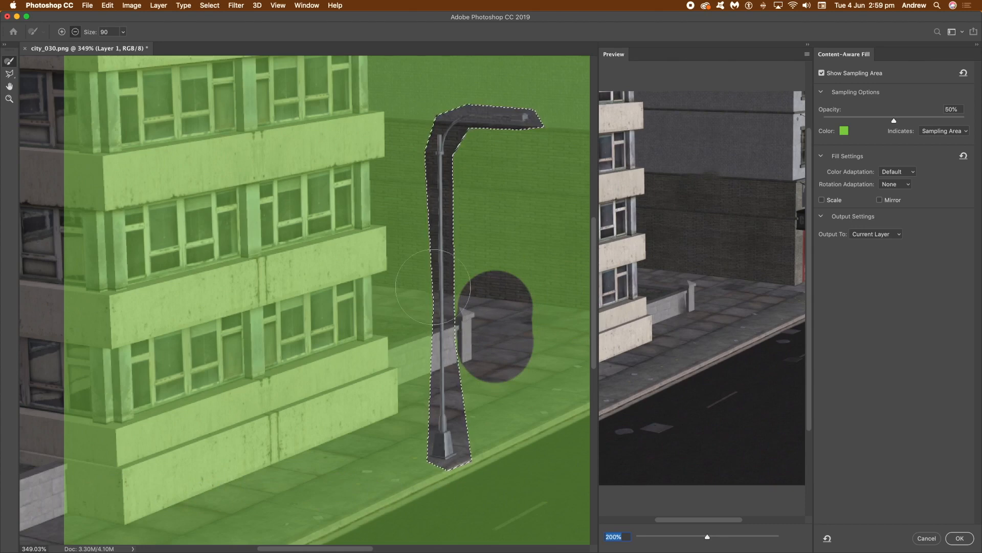
left_click(493, 300)
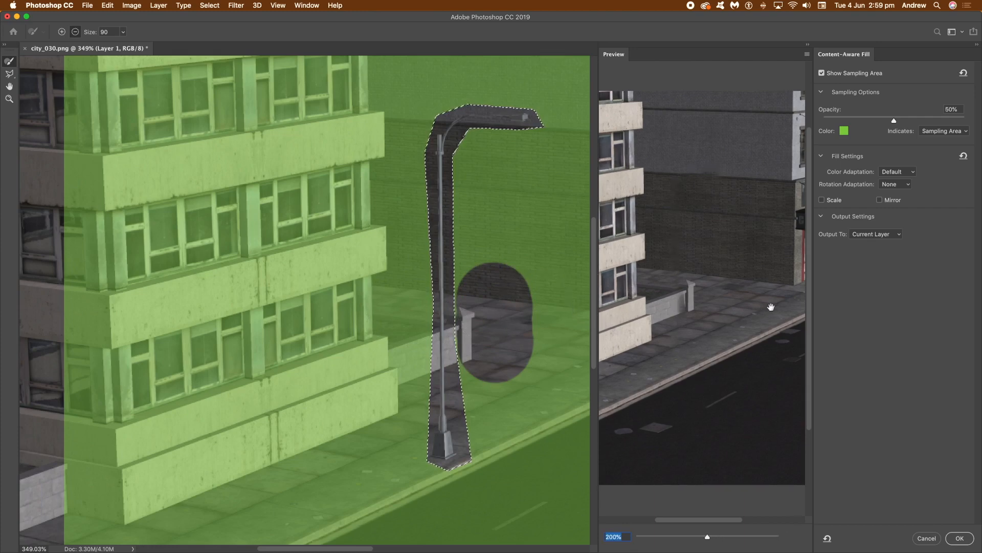
left_click(389, 350)
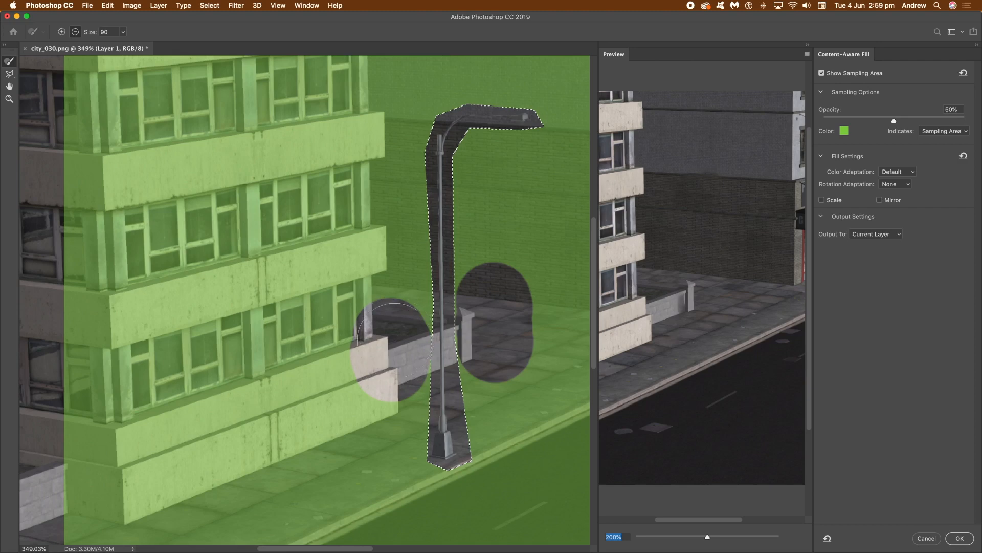
left_click_drag(391, 369, 391, 378)
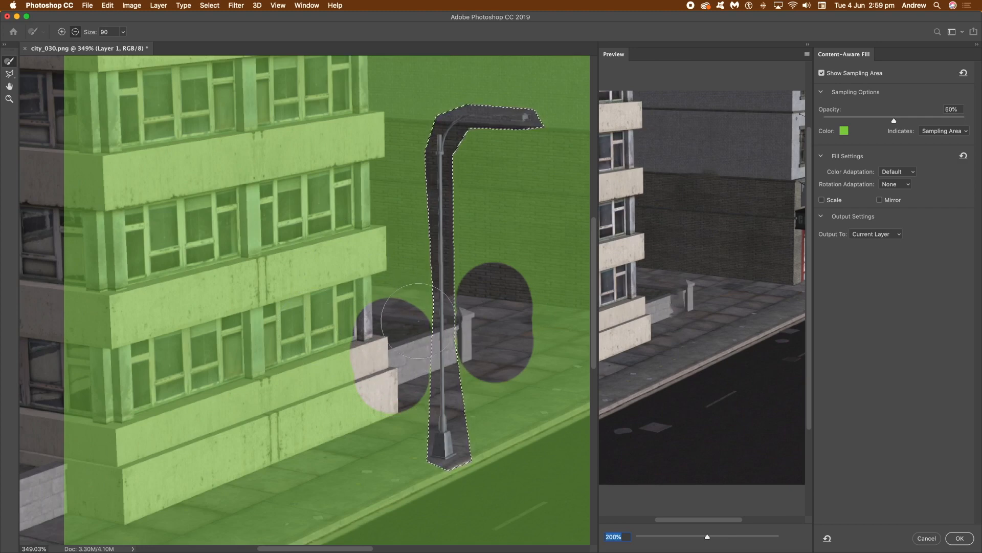
key("super+z")
key("super+z")
key("super+z")
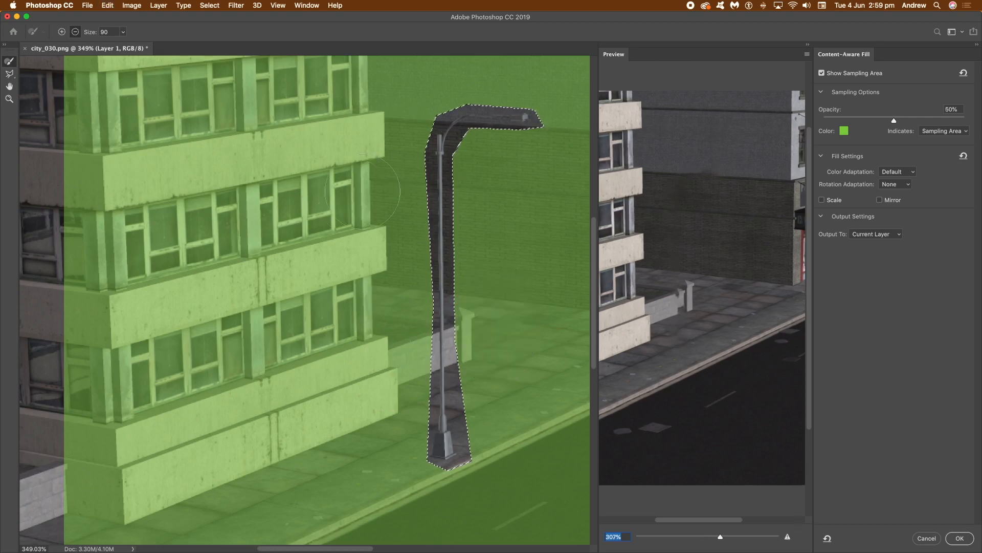
- Subtract the low wall areas on both sides of the pole from the fill selection using the lasso
left_click(10, 74)
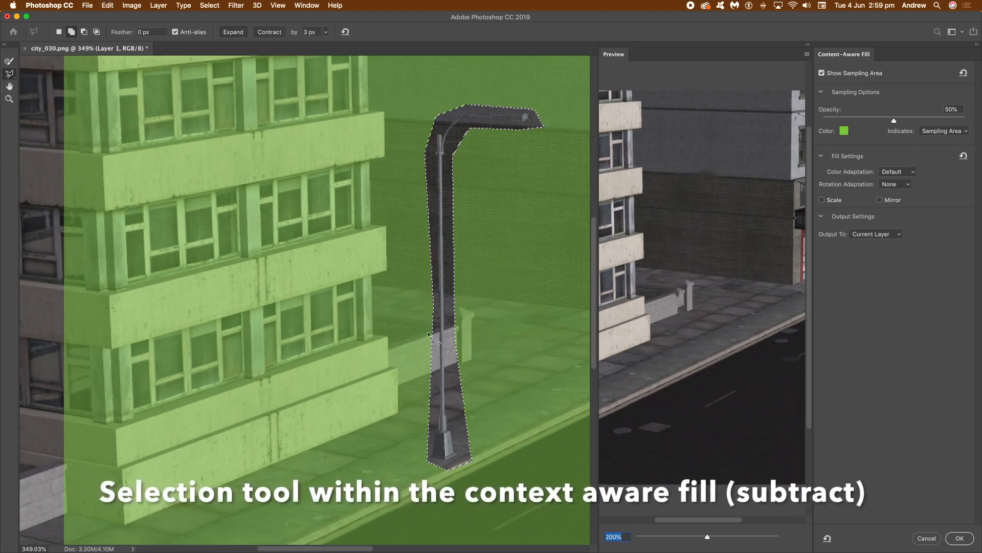
left_click(84, 32)
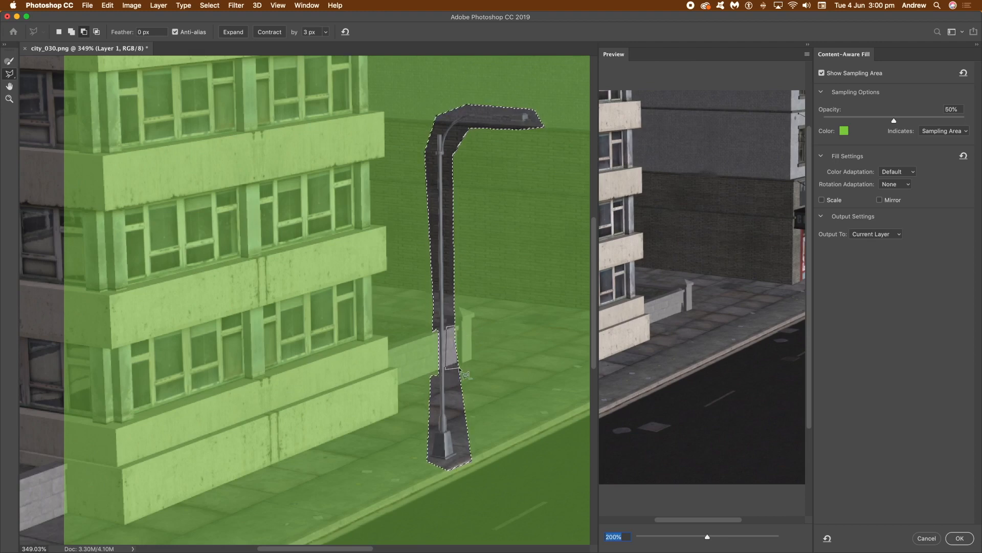
left_click(456, 326)
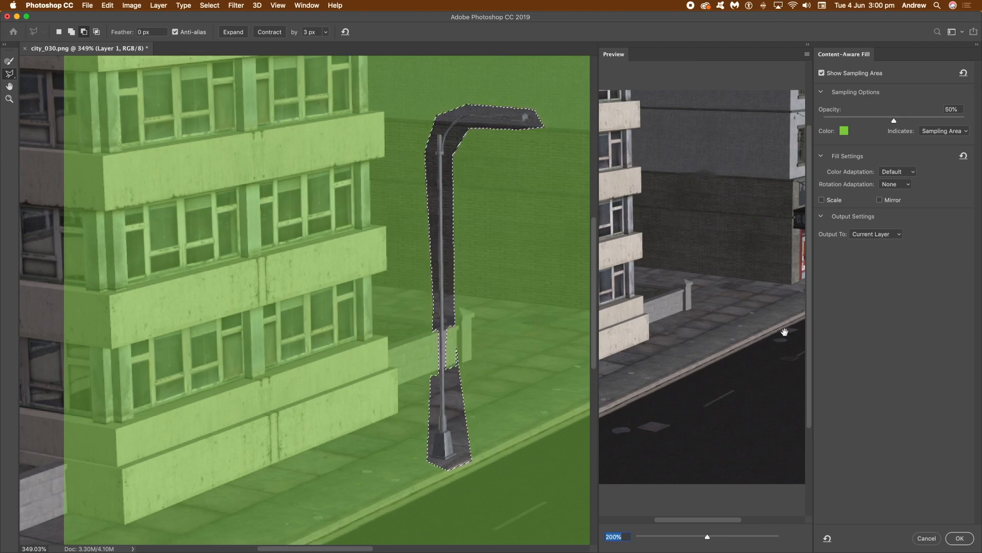
- Enlarge the preview to 320% and subtract the strips of brickwork beneath the lamp's horizontal arm from the fill selection
left_click_drag(708, 537, 723, 537)
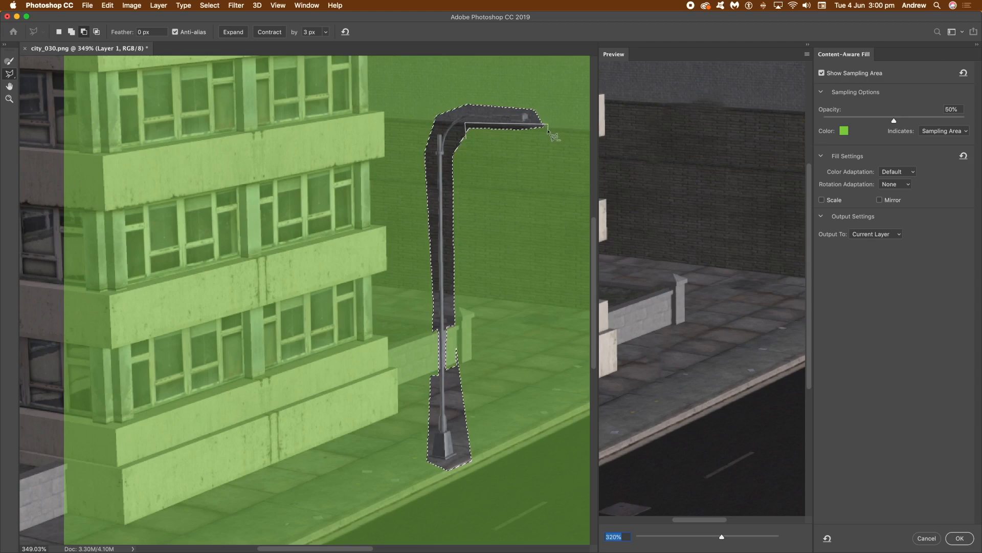
left_click(471, 143)
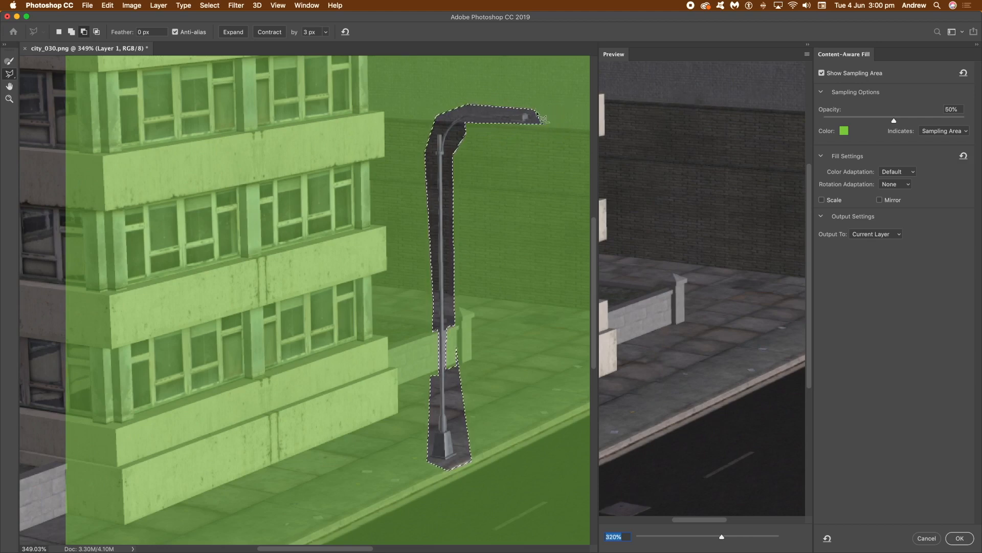
left_click(10, 98)
left_click_drag(502, 114, 536, 131)
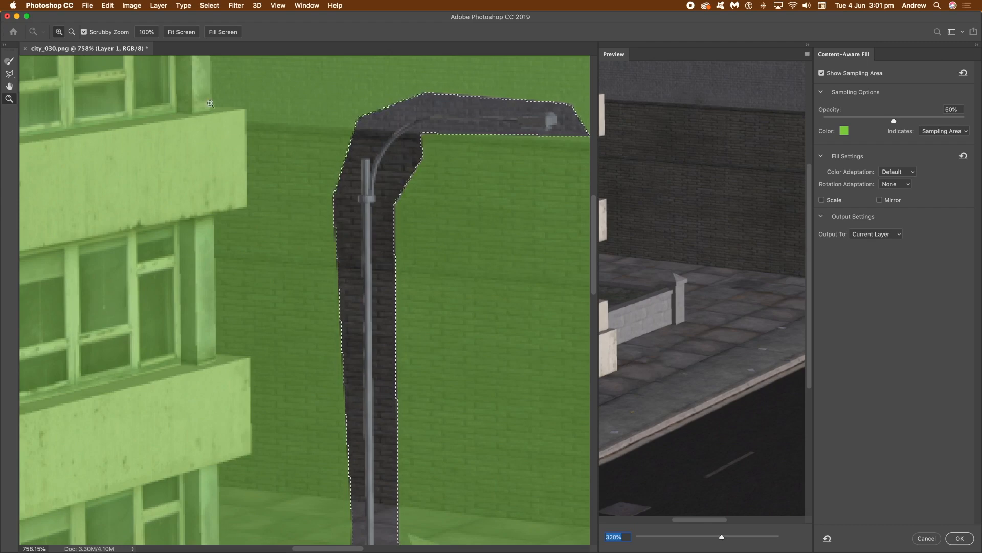
left_click(9, 73)
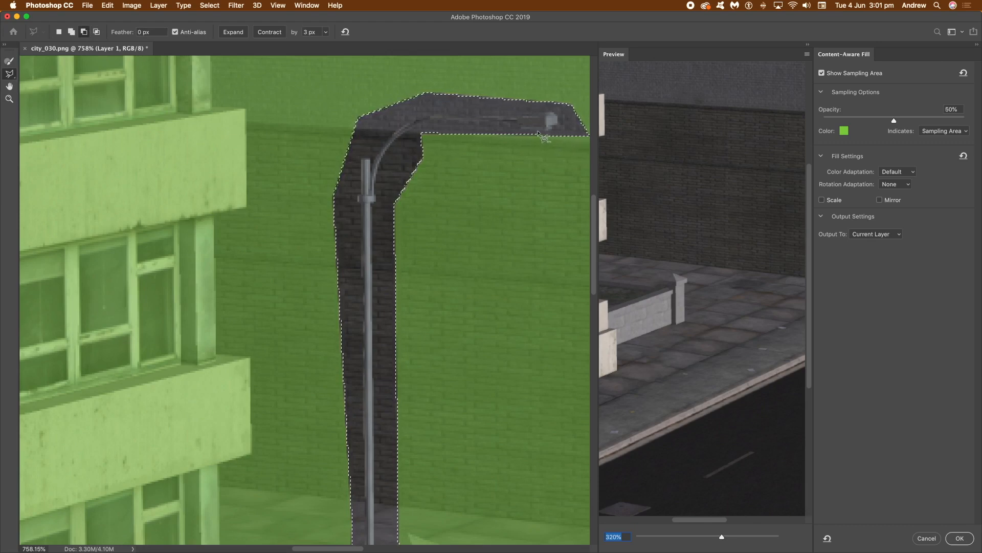
left_click(589, 132)
left_click(589, 140)
left_click(537, 139)
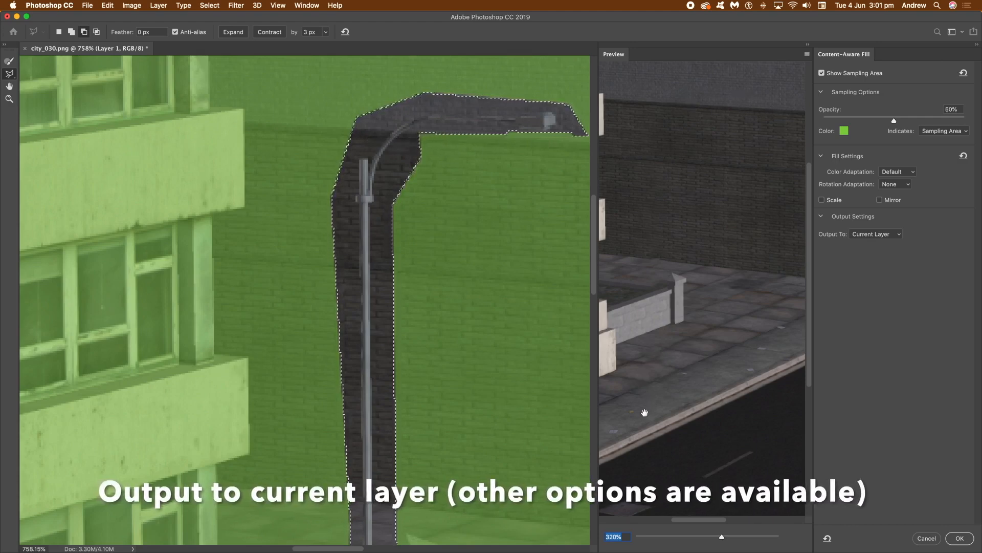
- Keep the fill output on Current Layer and lower the sampling overlay's opacity to 39%
left_click(883, 235)
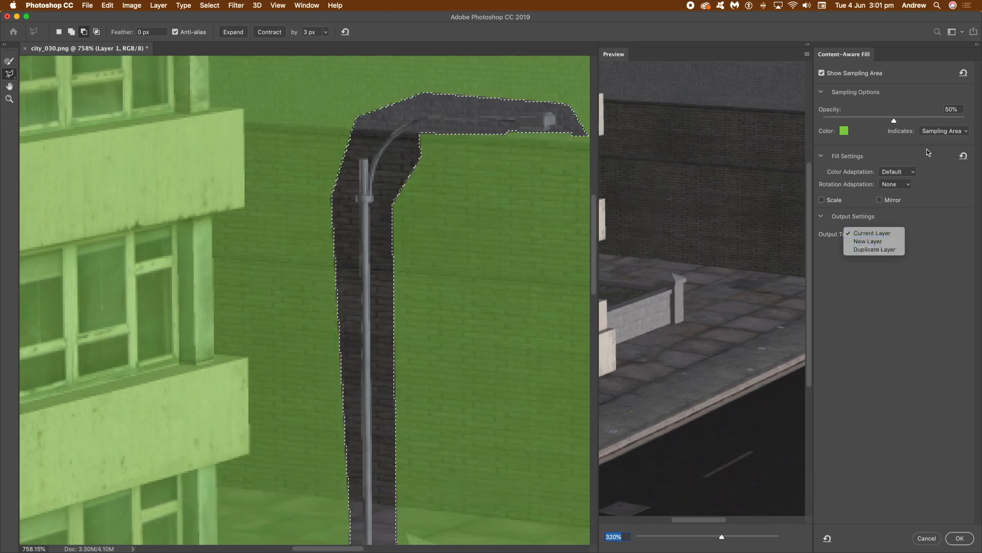
left_click(947, 179)
mouse_move(894, 120)
left_mouse_down()
mouse_move(933, 122)
mouse_move(878, 121)
left_mouse_up()
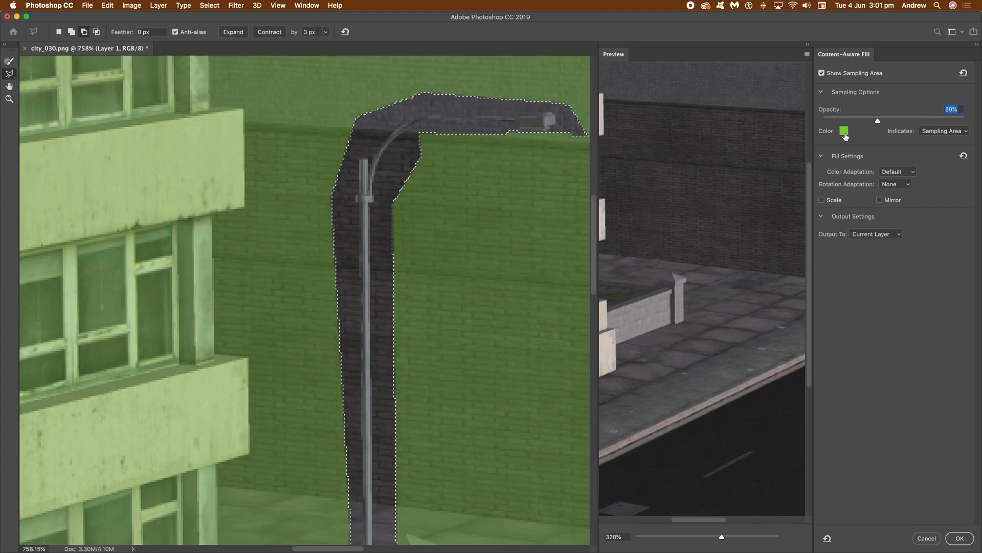
- Try Very High color adaptation and the Scale option for the fill, restoring Default adaptation and disabling Scale again
left_click(891, 177)
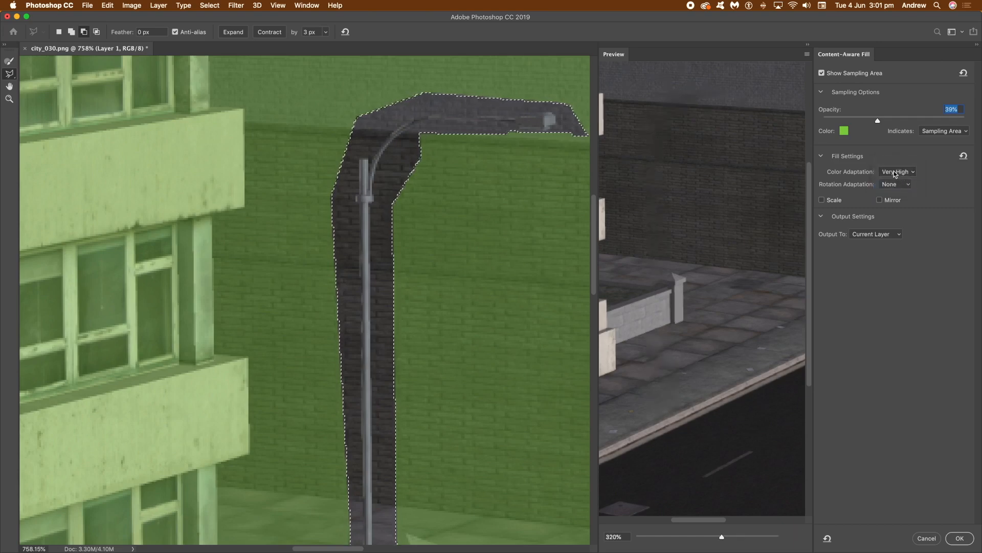
left_click(894, 174)
left_click(897, 158)
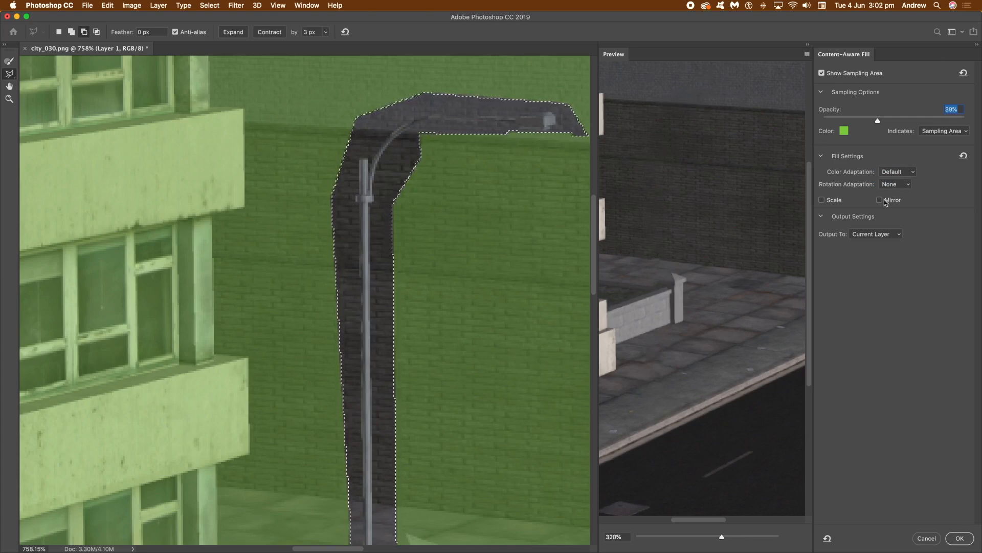
left_click(824, 203)
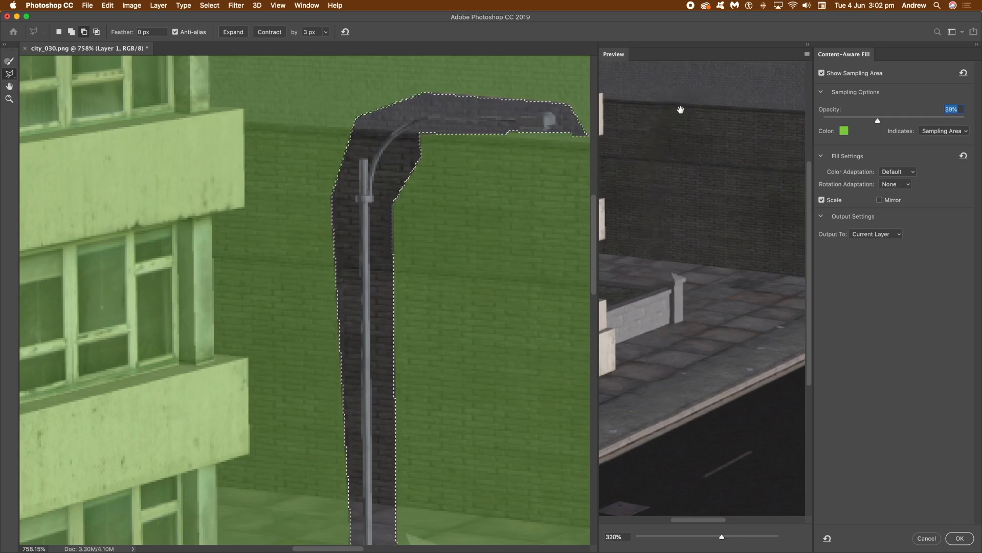
left_click(822, 200)
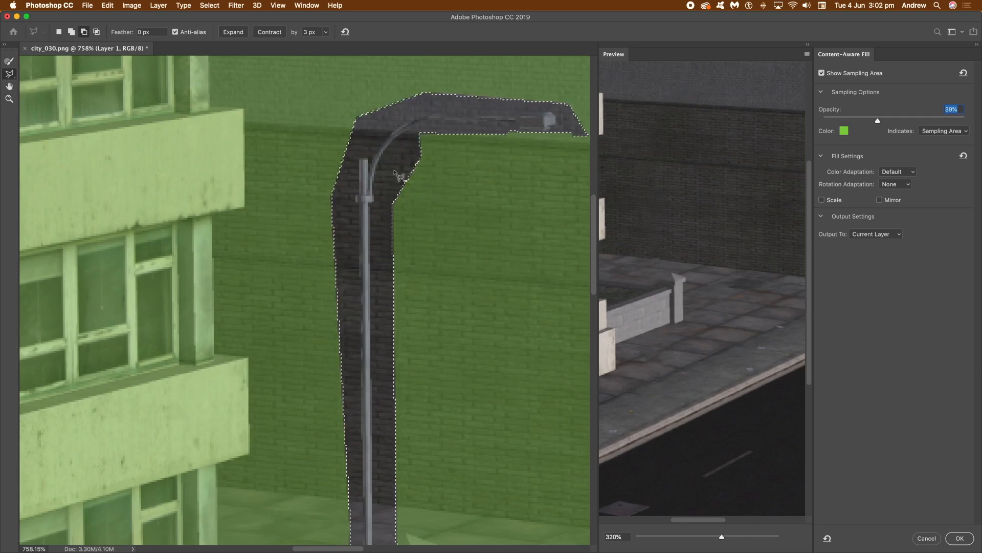
- Exclude the area around the wall's end pillar from sampling with the sampling brush, and undo a second stroke near the building corner
left_click(9, 62)
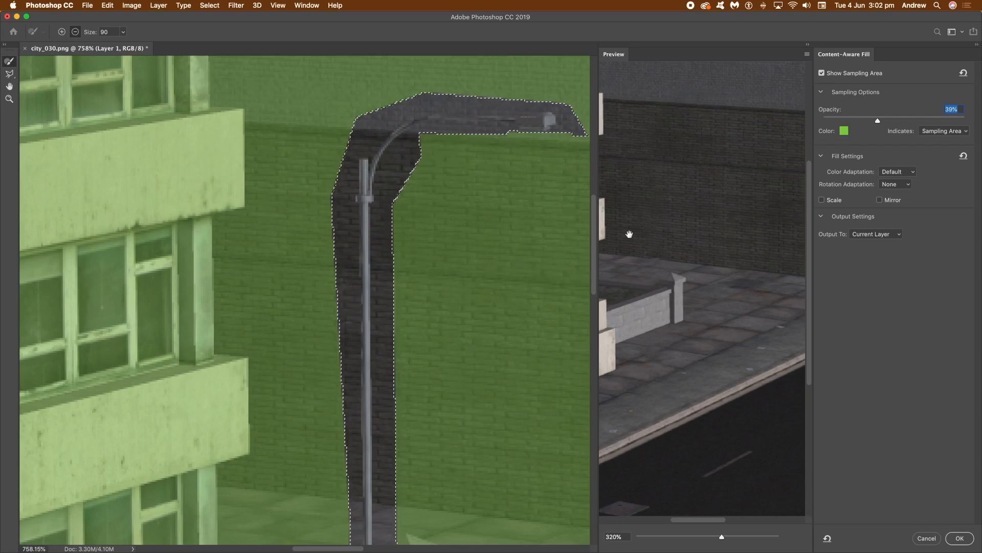
scroll(460, 297, "down", 10)
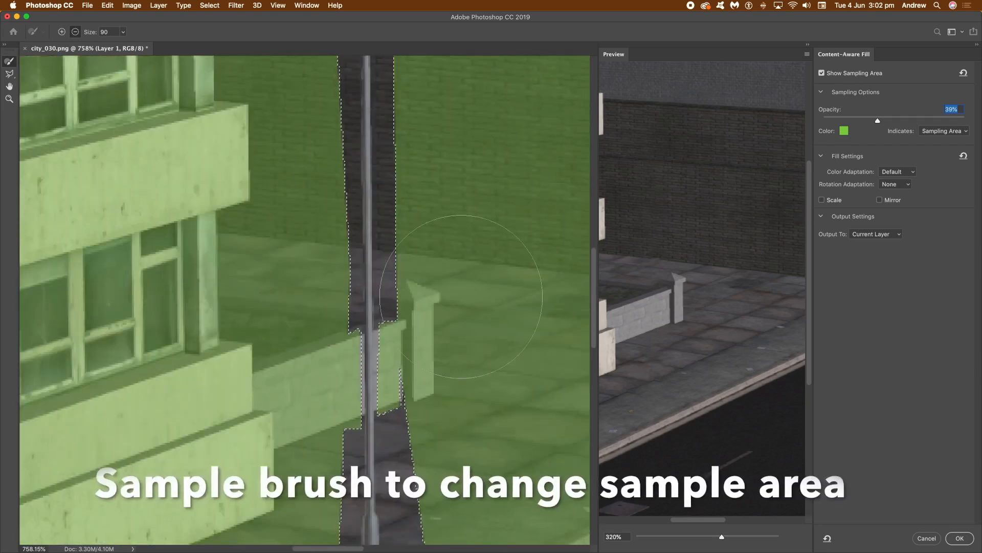
left_click_drag(483, 291, 490, 359)
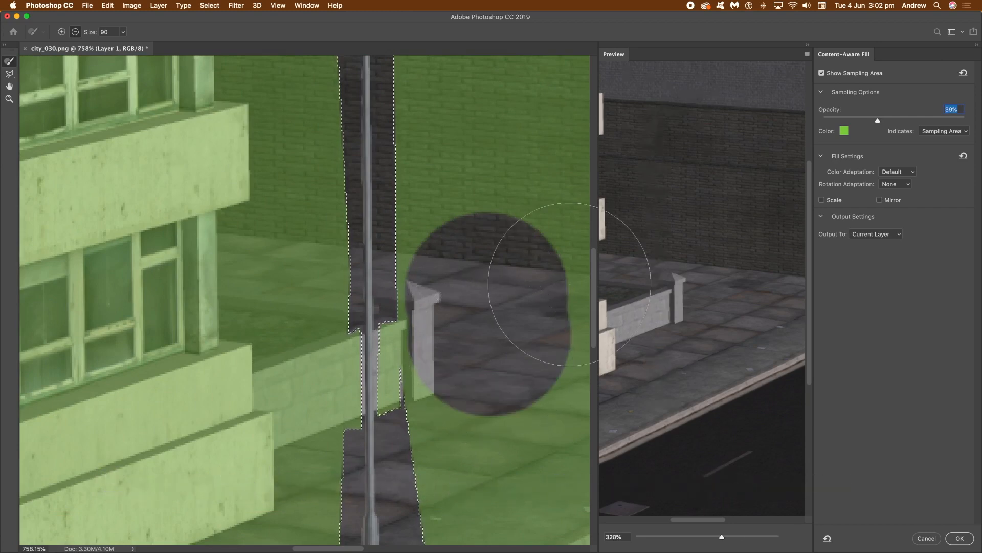
left_click_drag(260, 342, 257, 408)
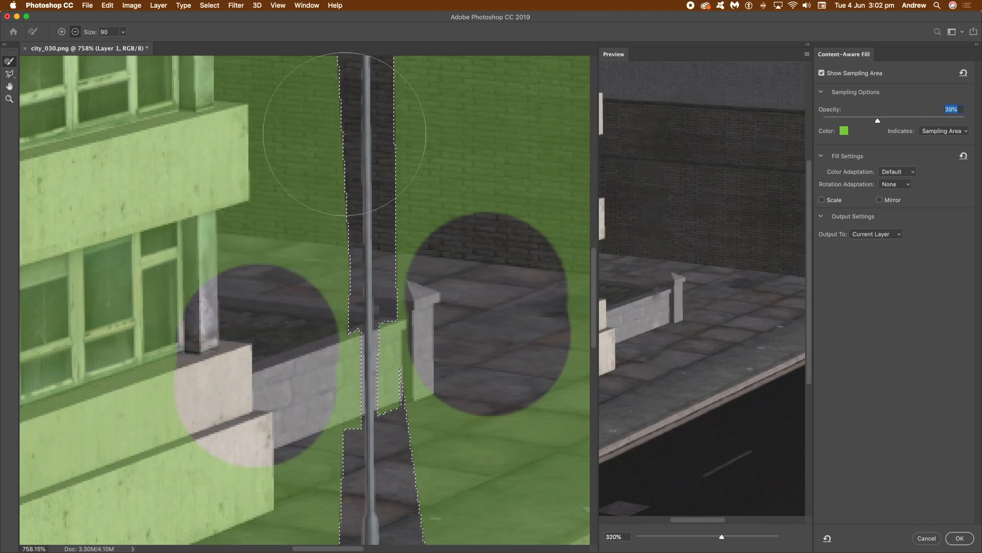
key("super+z")
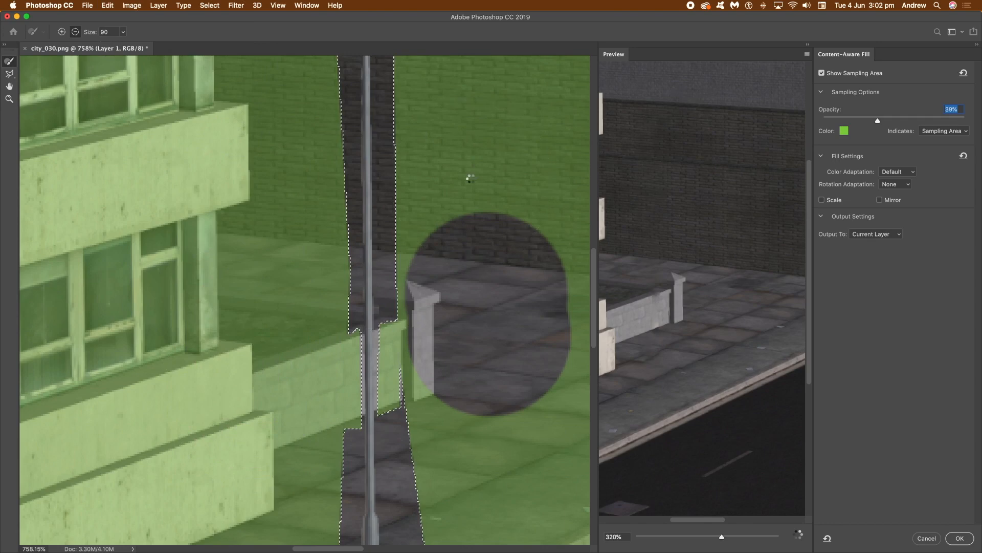
- Replace the sampling exclusion stroke around the wall's end pillar with a fresh one reaching further down the pavement, and apply the fill
key("super+z")
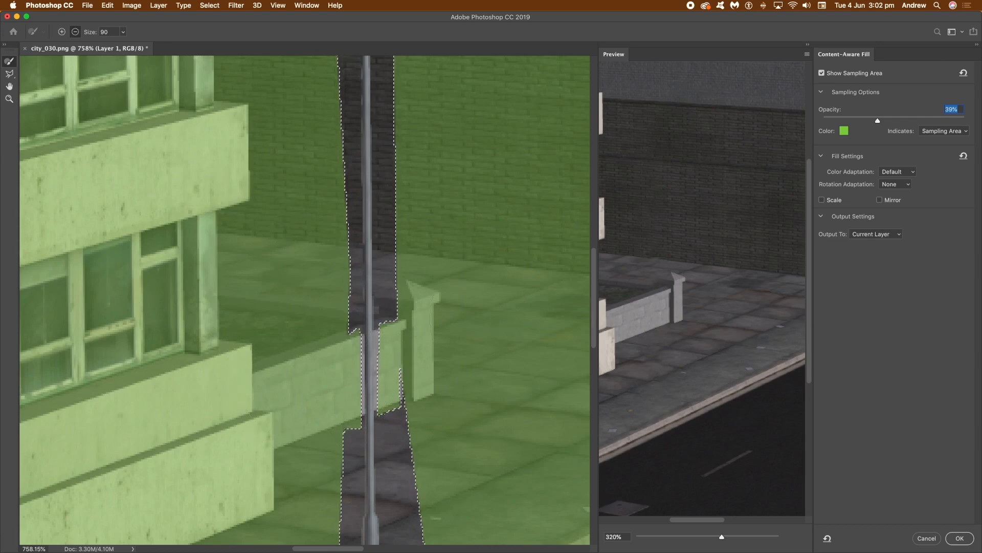
left_click_drag(474, 282, 491, 361)
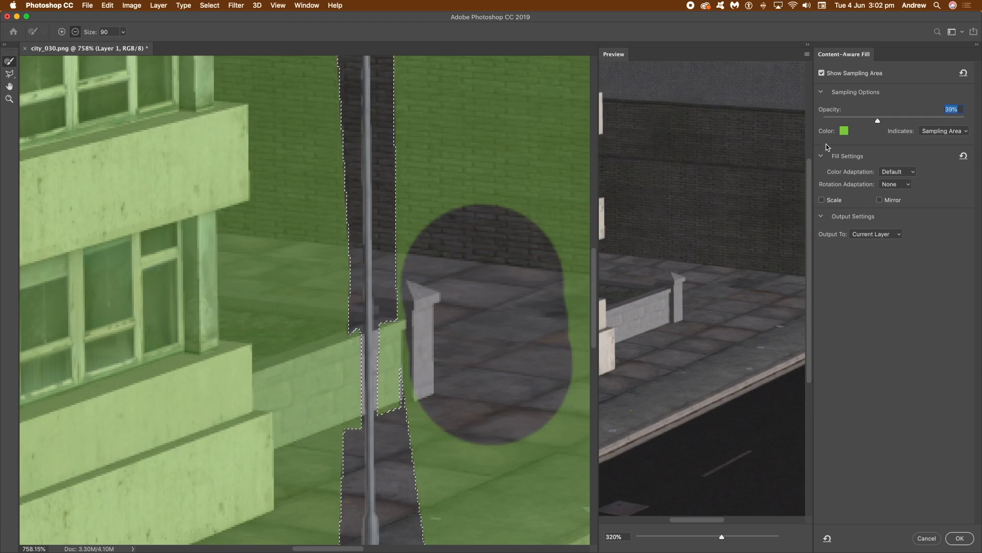
left_click(960, 537)
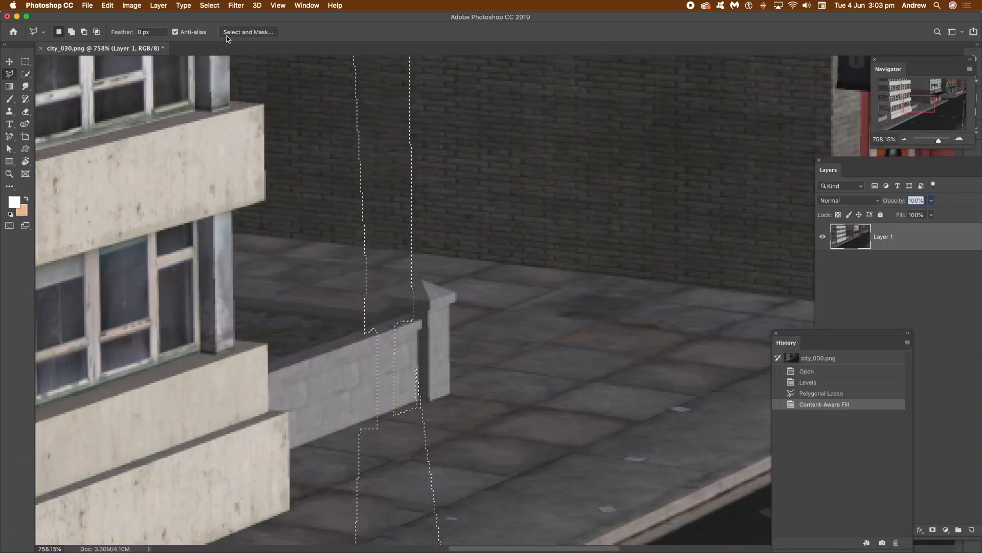
- Clear the lamp selection and reduce the view to 211.7% to show the whole street image
left_click(209, 5)
key("super+d")
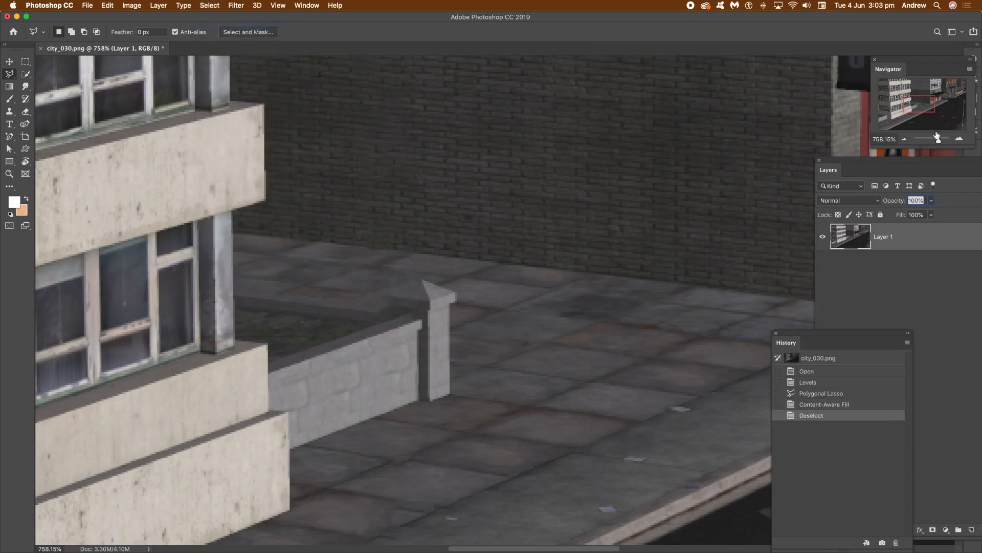
left_click_drag(939, 140, 934, 140)
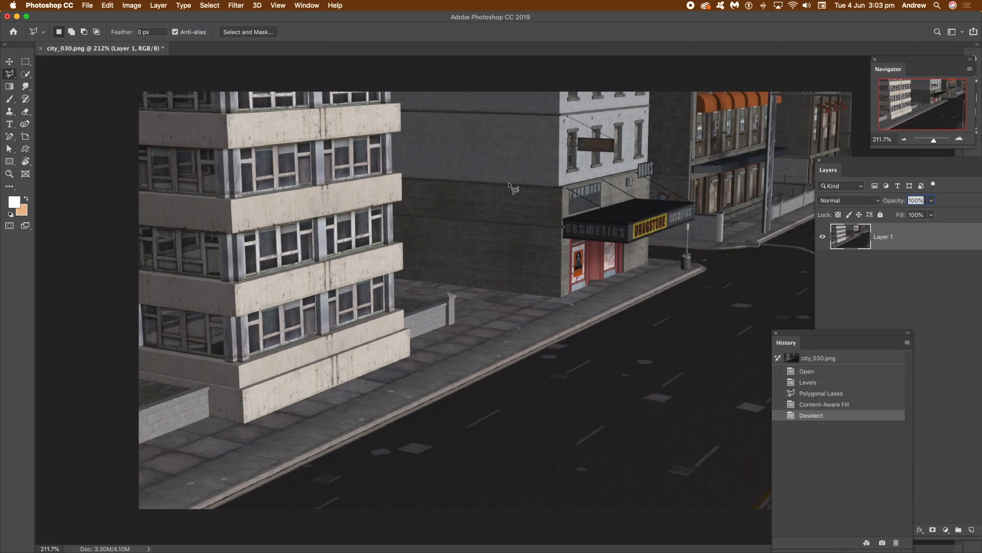
left_click_drag(939, 144, 933, 140)
- Try the Oil Paint filter on the whole street image with its current settings, and undo it
left_click(228, 6)
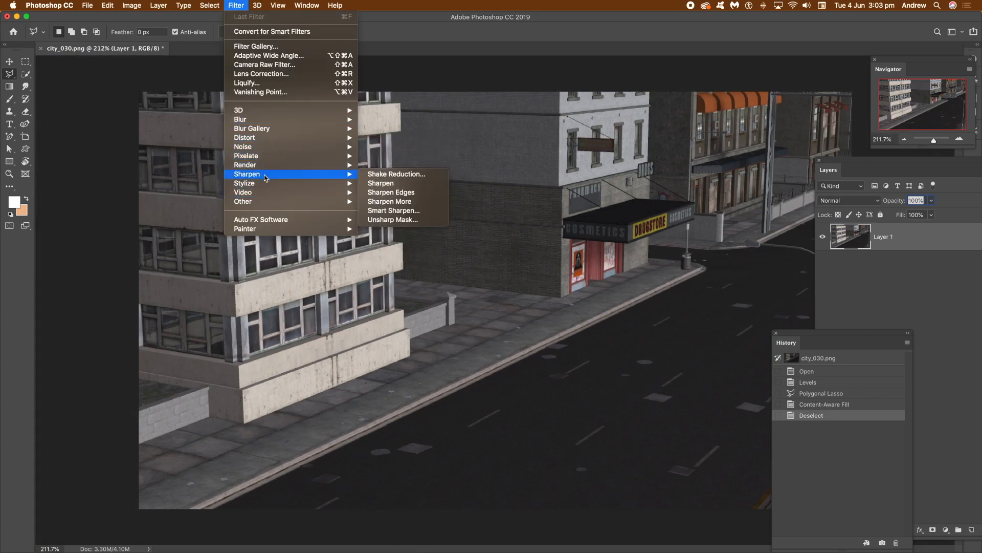
mouse_move(333, 184)
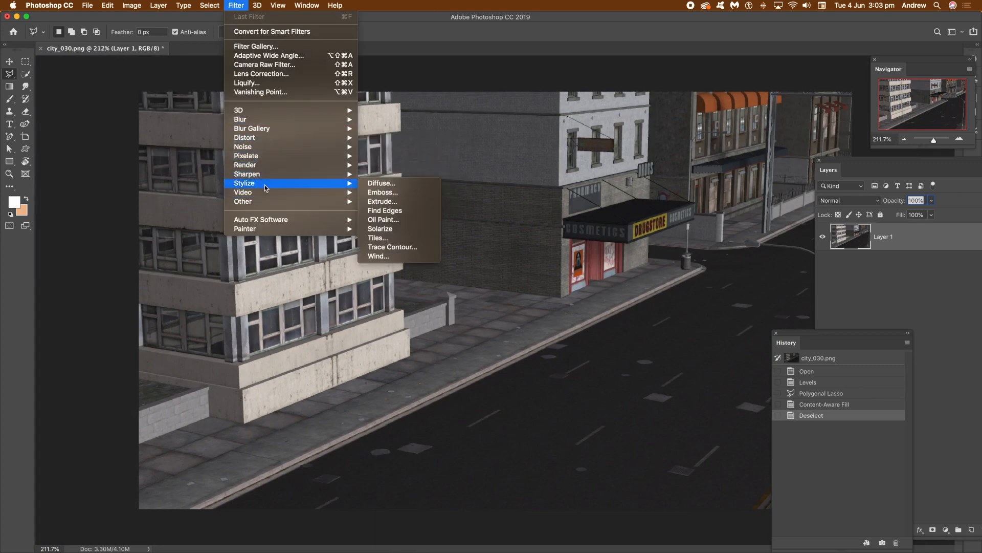
left_click(380, 221)
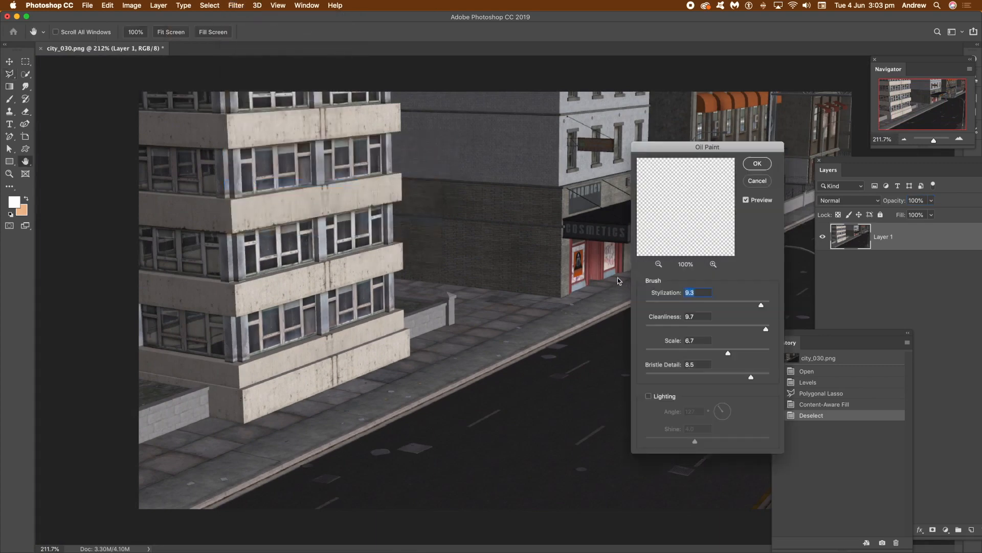
left_click(757, 164)
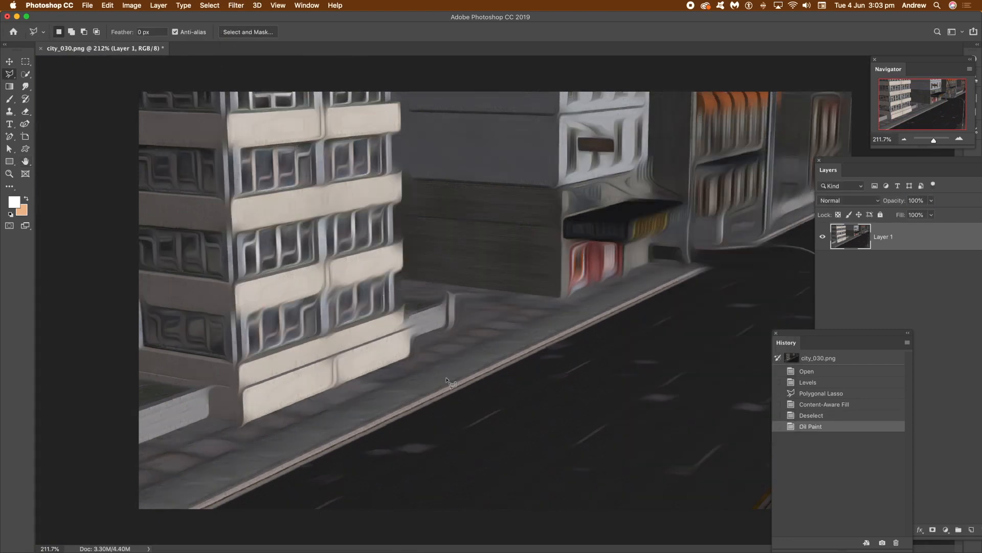
left_click(107, 8)
left_click(106, 16)
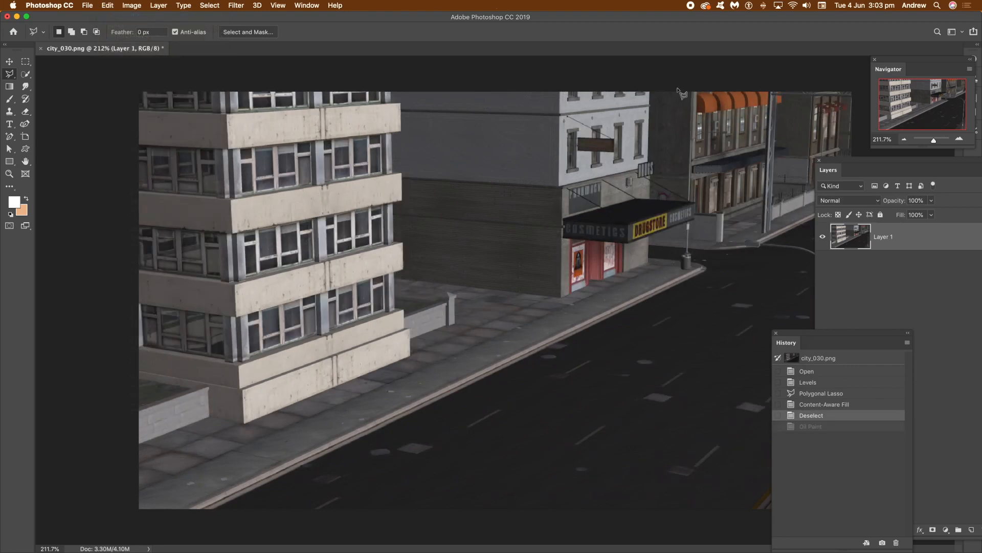
- Outline a four-sided patch of the dark brick wall just below the grey upper facade with the Polygonal Lasso
left_click(431, 184)
left_click(412, 214)
left_click(483, 221)
left_click(511, 190)
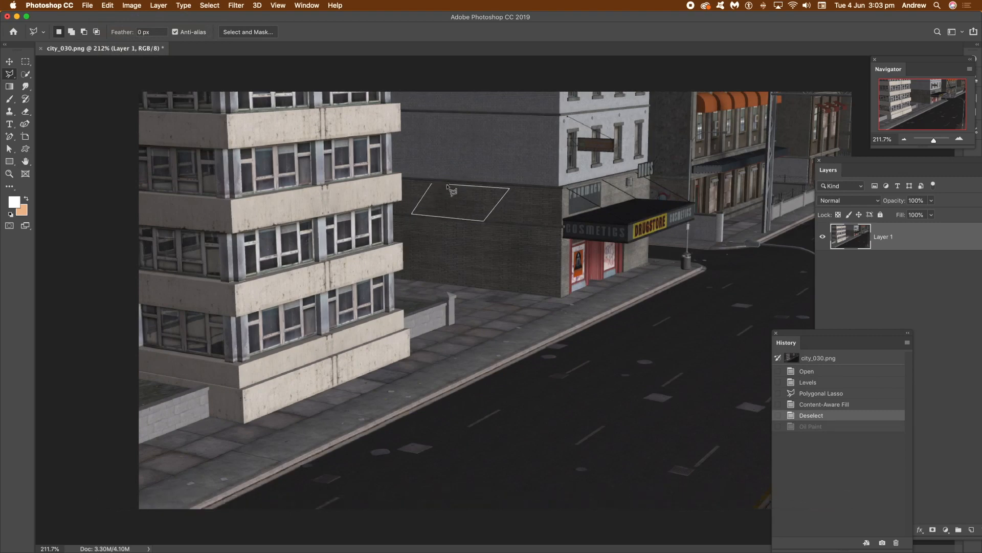
left_click(431, 184)
- Fill the selected brick patch using Content-Aware contents with Color Adaptation, Normal mode and 100% opacity, and clear the selection
left_click(108, 5)
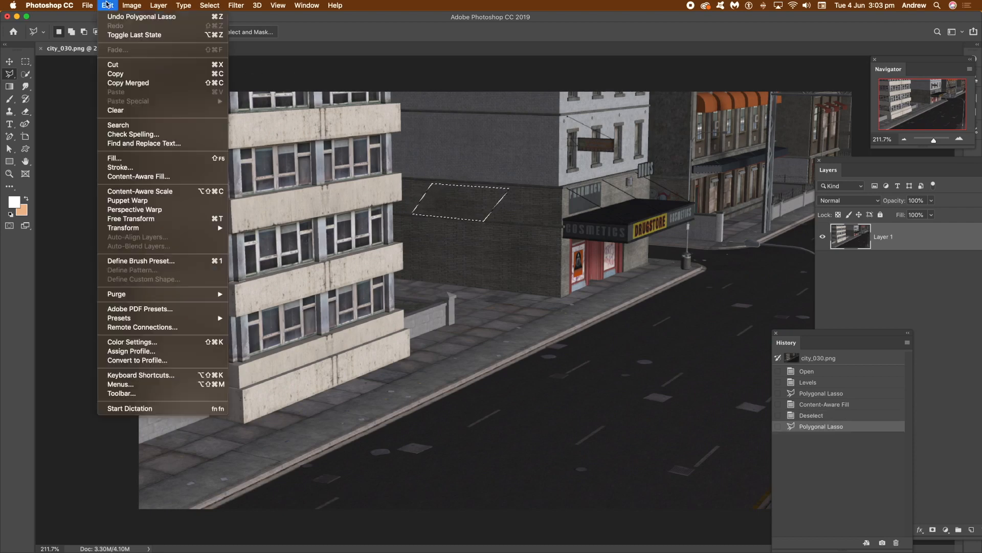
left_click(122, 160)
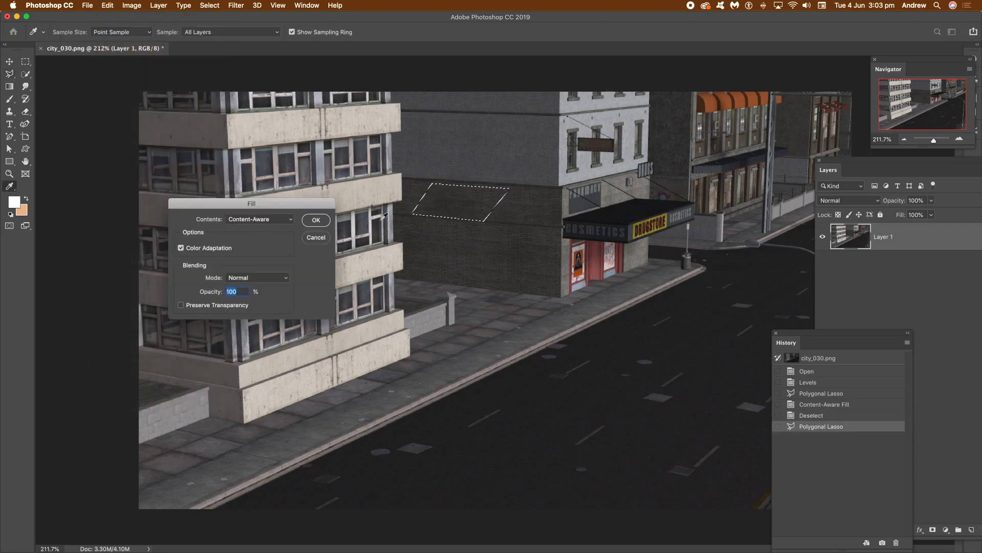
left_click(315, 221)
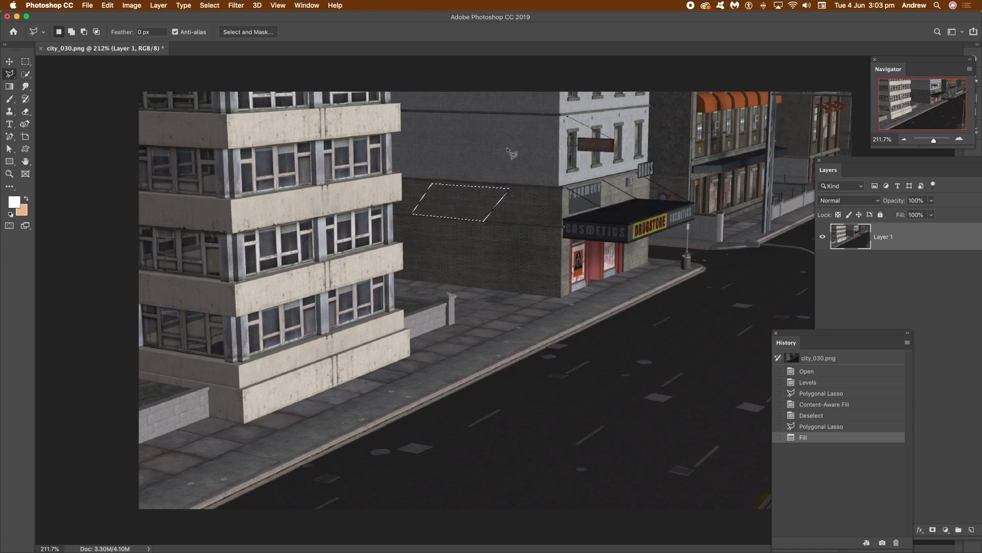
left_click(209, 5)
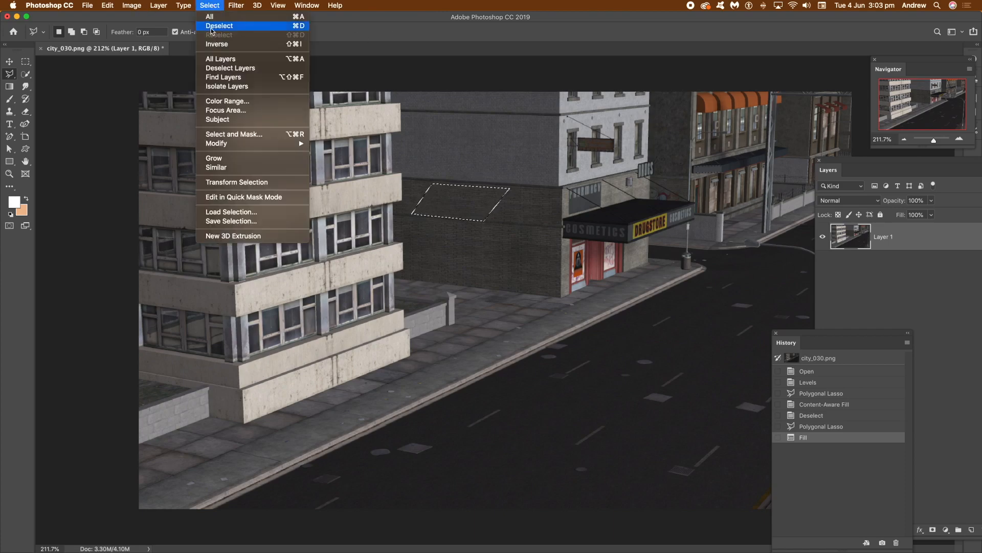
left_click(214, 29)
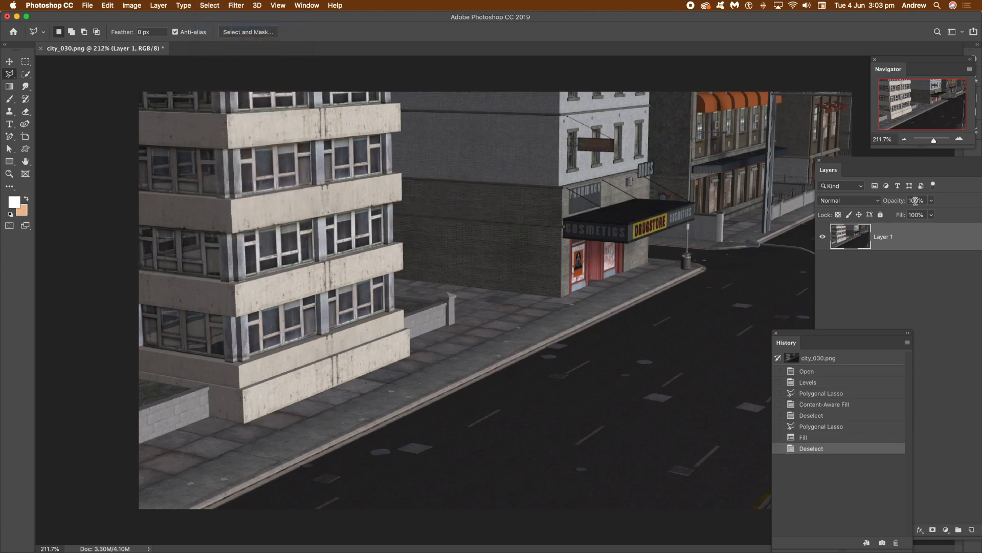
left_click_drag(934, 145, 936, 145)
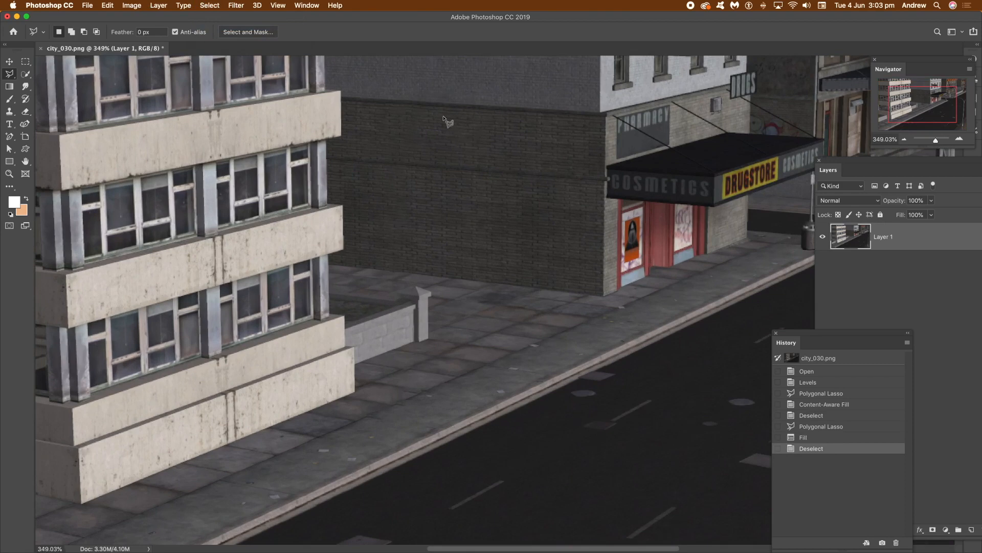